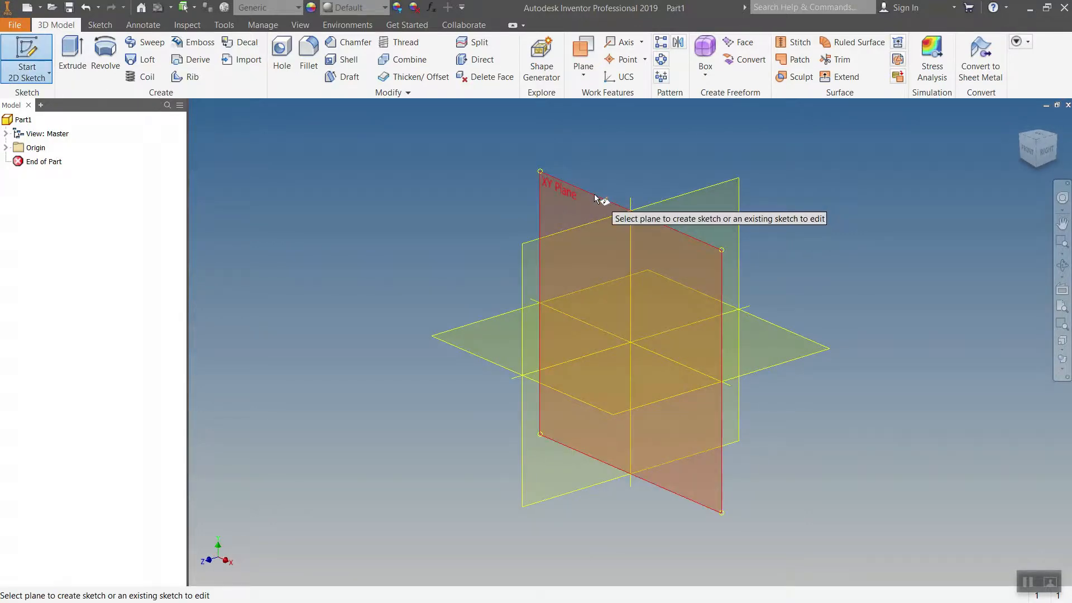
- Sketch a 47.34 mm diameter circle centred on the origin on the horizontal XZ plane
left_click(474, 332)
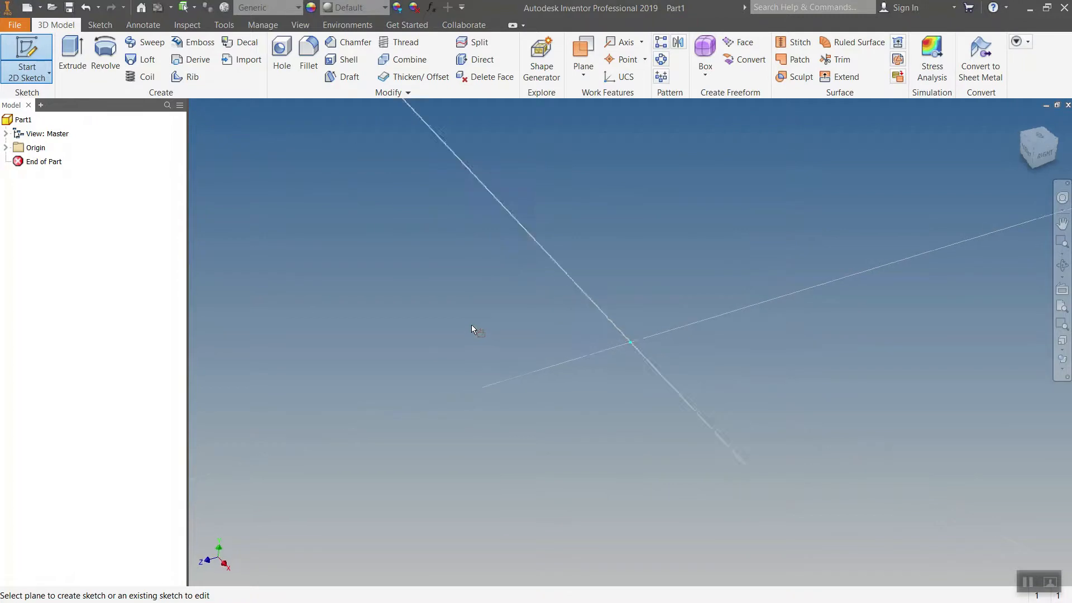
left_click(1050, 123)
left_click(104, 51)
left_click(630, 342)
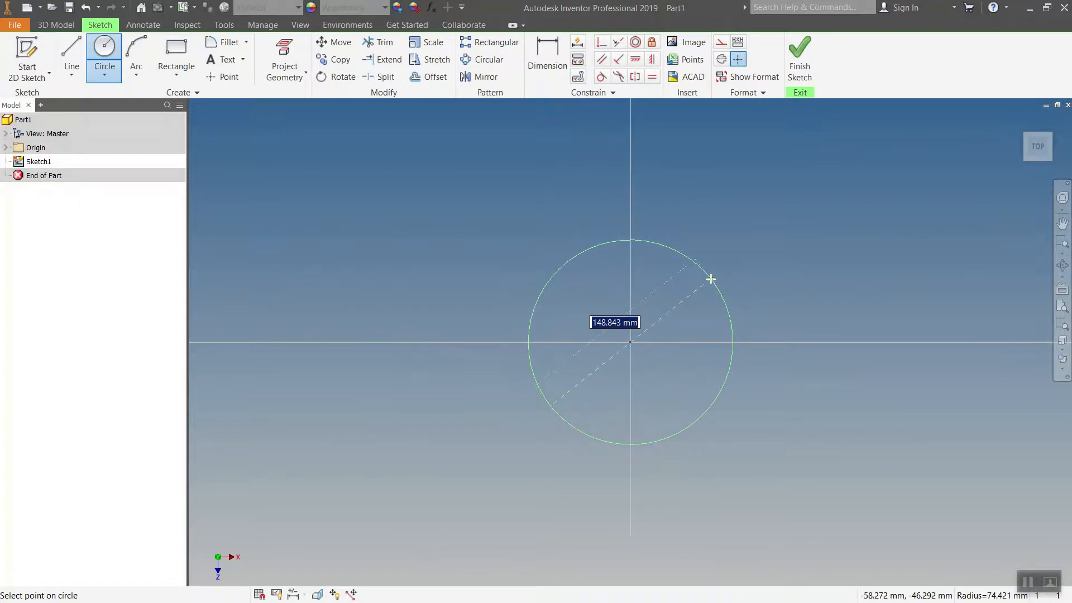
type("47.34")
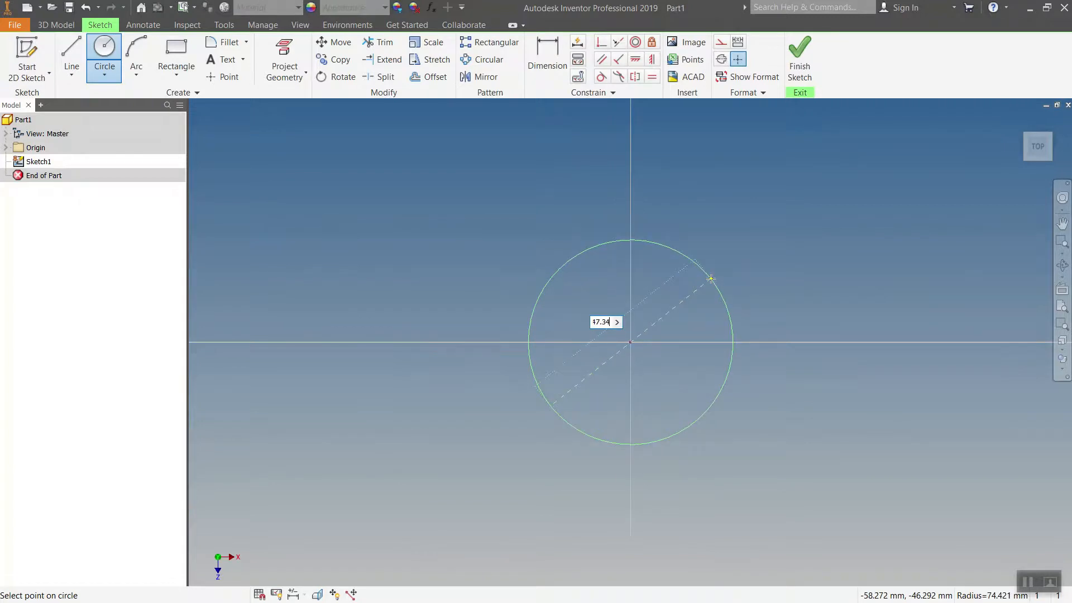
key("Return")
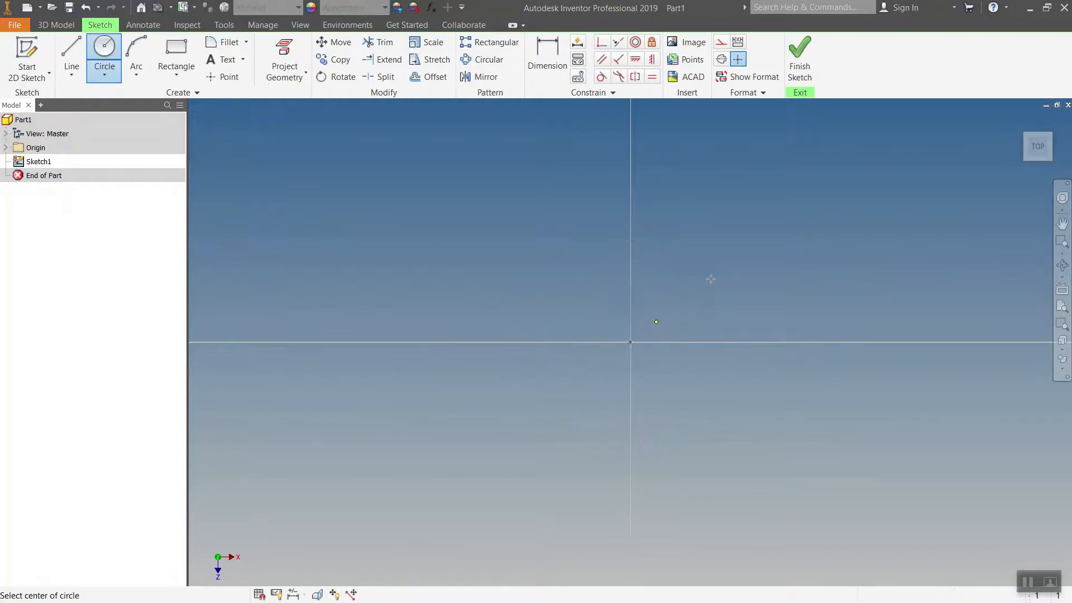
middle_click_drag(682, 403, 679, 410)
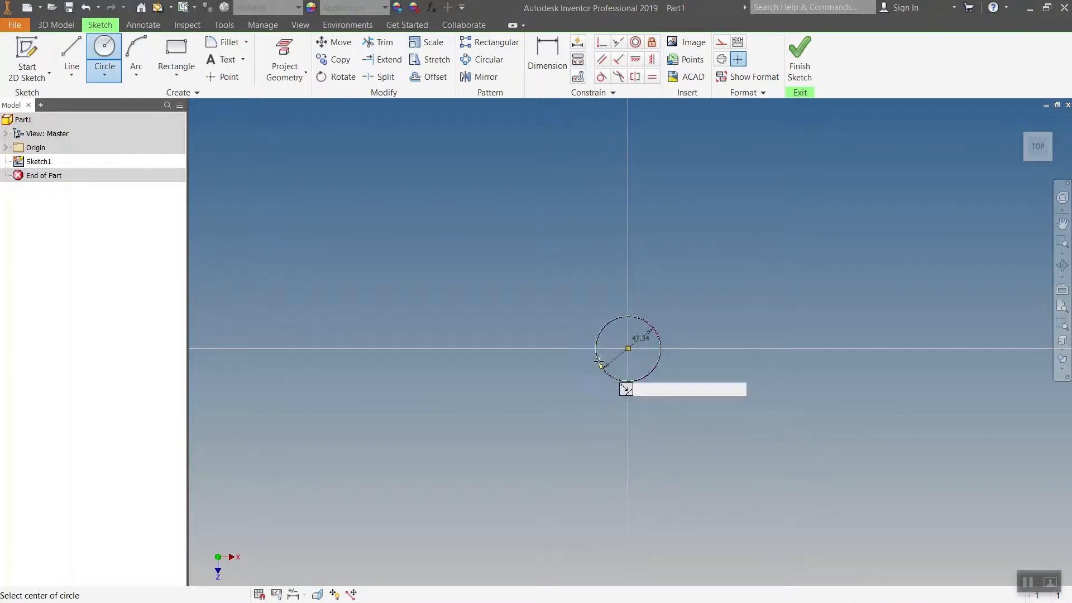
- Extrude the circle upward by 13.5 mm as a new solid
left_click(55, 25)
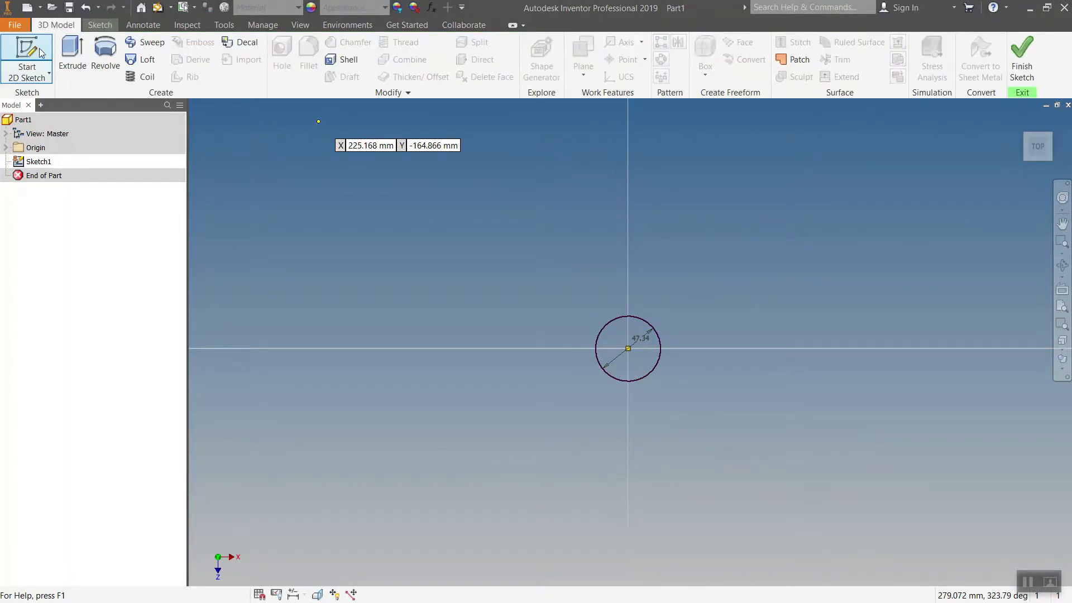
left_click(71, 49)
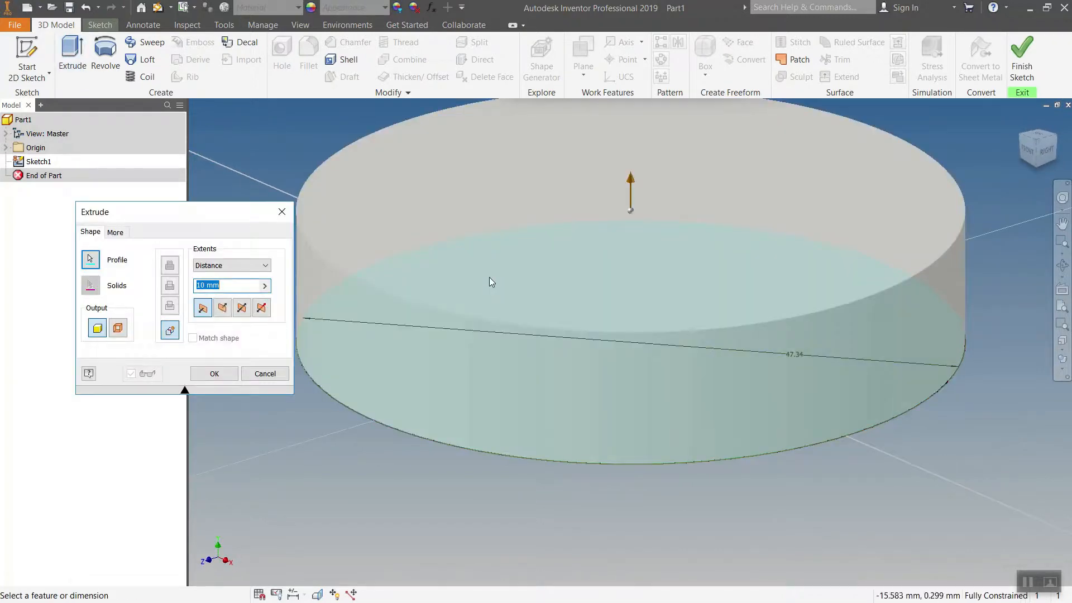
type("13")
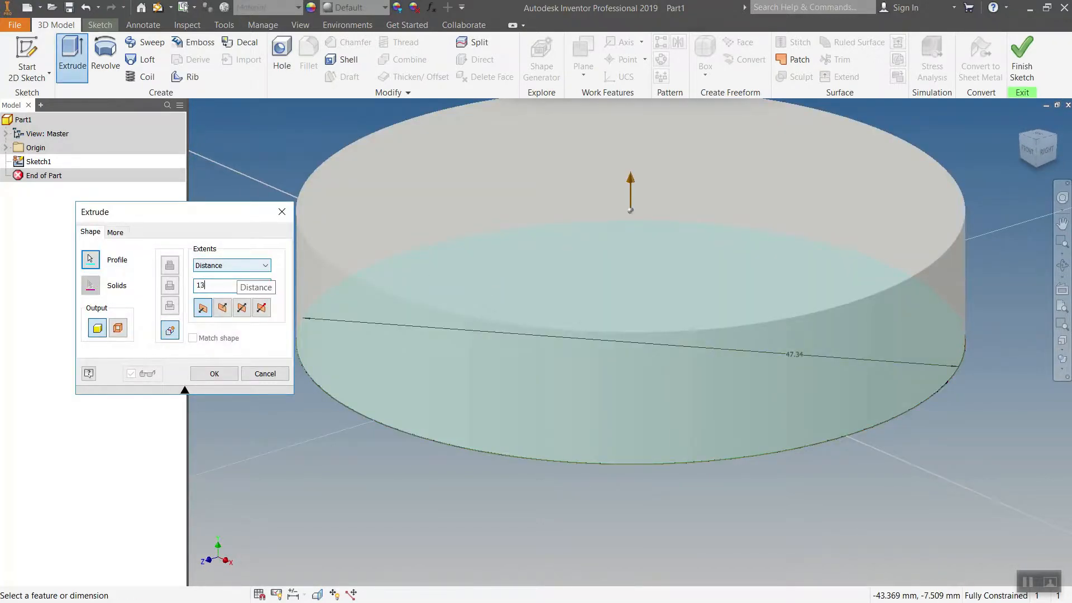
type(".5")
key("Return")
scroll(453, 265, "up", 5)
middle_click_drag(495, 290, 631, 317)
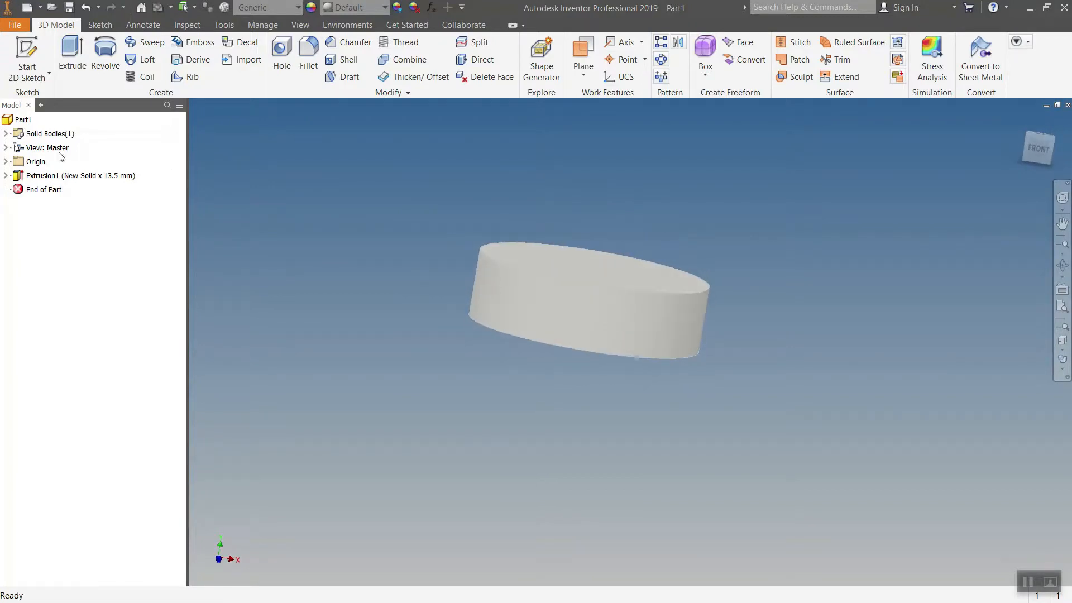
- Start a sketch on the XY plane, slice the disc there and project its cut edges
left_click(6, 161)
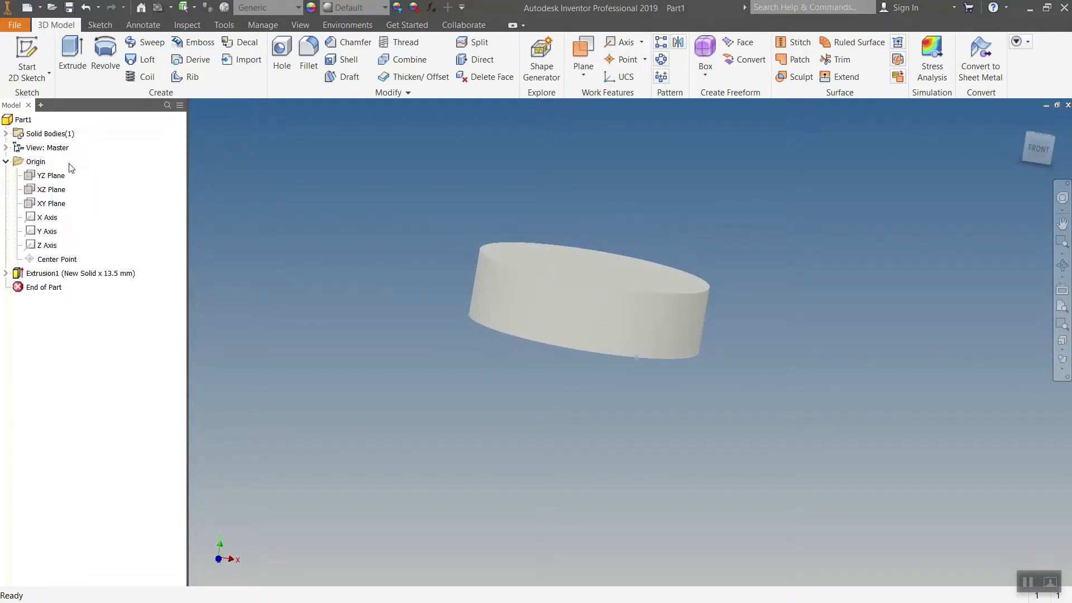
left_click(52, 204)
left_click(35, 55)
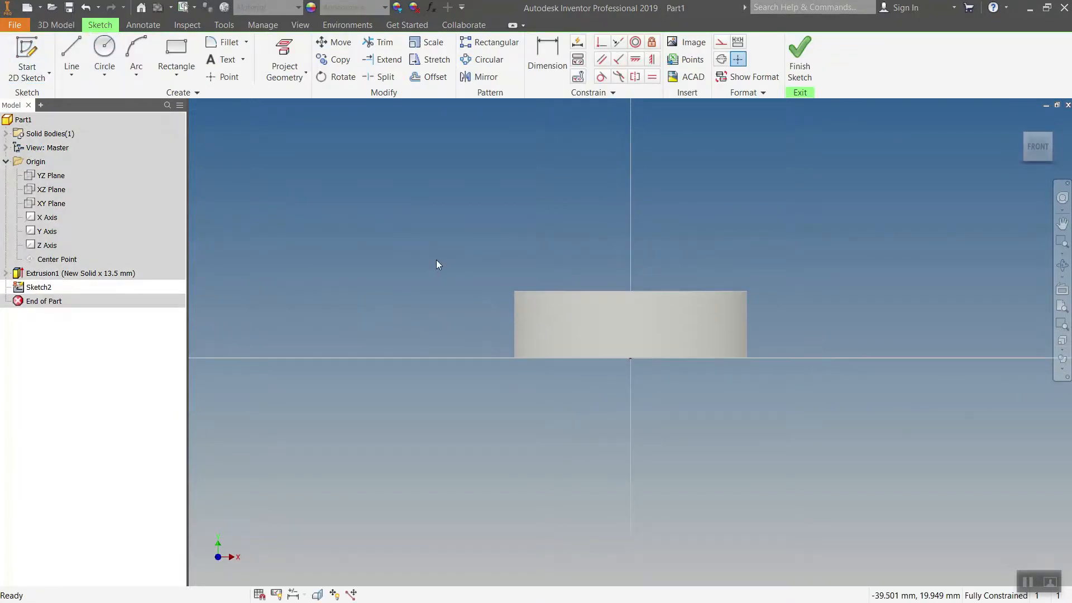
key("F7")
scroll(490, 278, "down", 3)
middle_click_drag(490, 278, 370, 220)
left_click(299, 75)
left_click(301, 120)
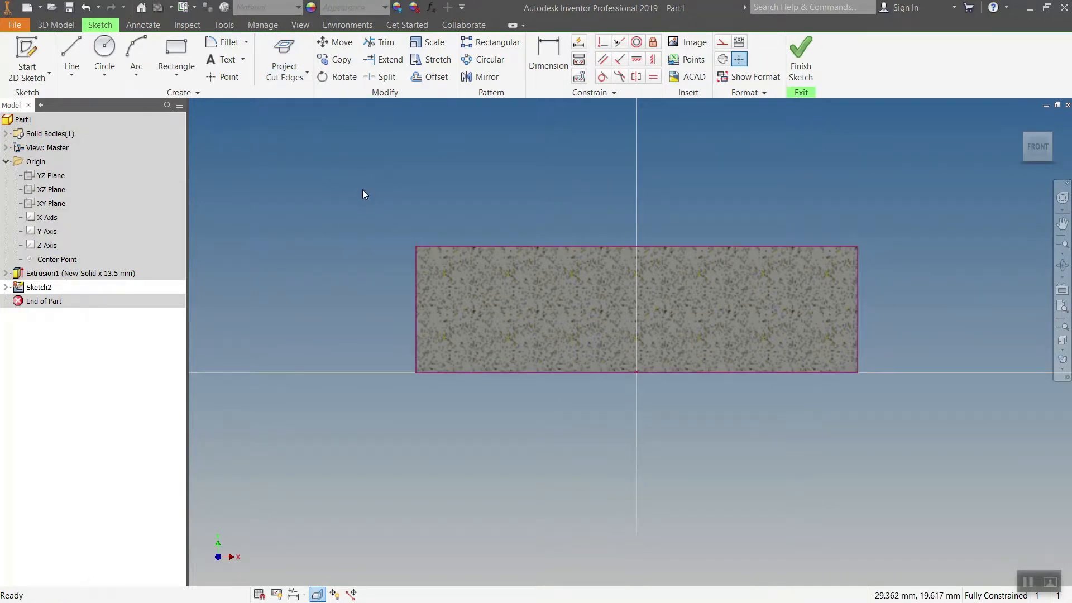
- Draw two slanted lines across the upper and lower corners at the left end of the sectioned disc profile
left_click(72, 56)
left_click(413, 260)
double_click(473, 229)
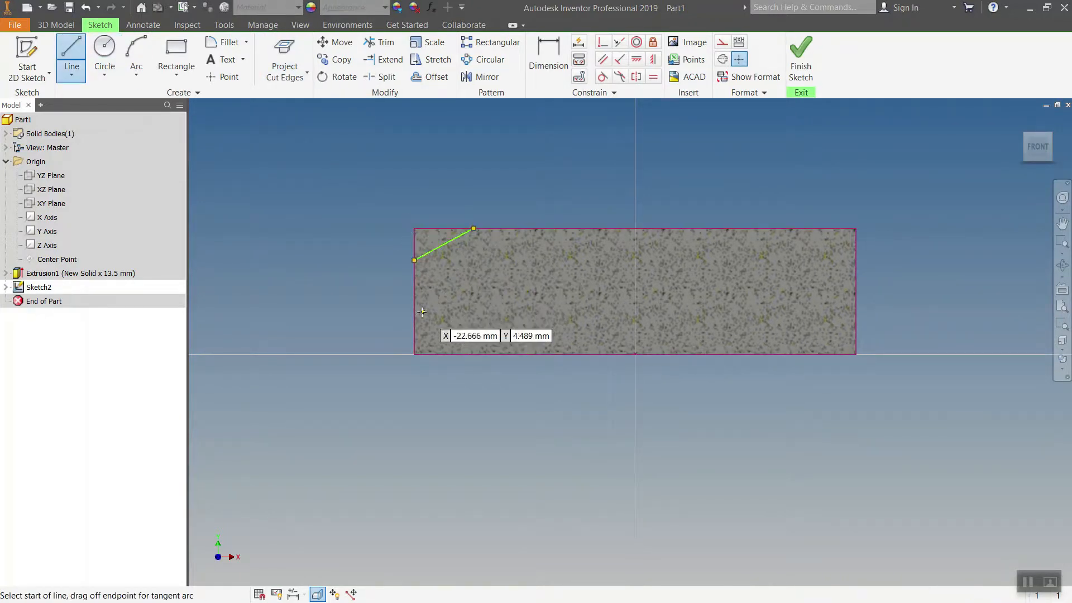
left_click(414, 327)
double_click(464, 354)
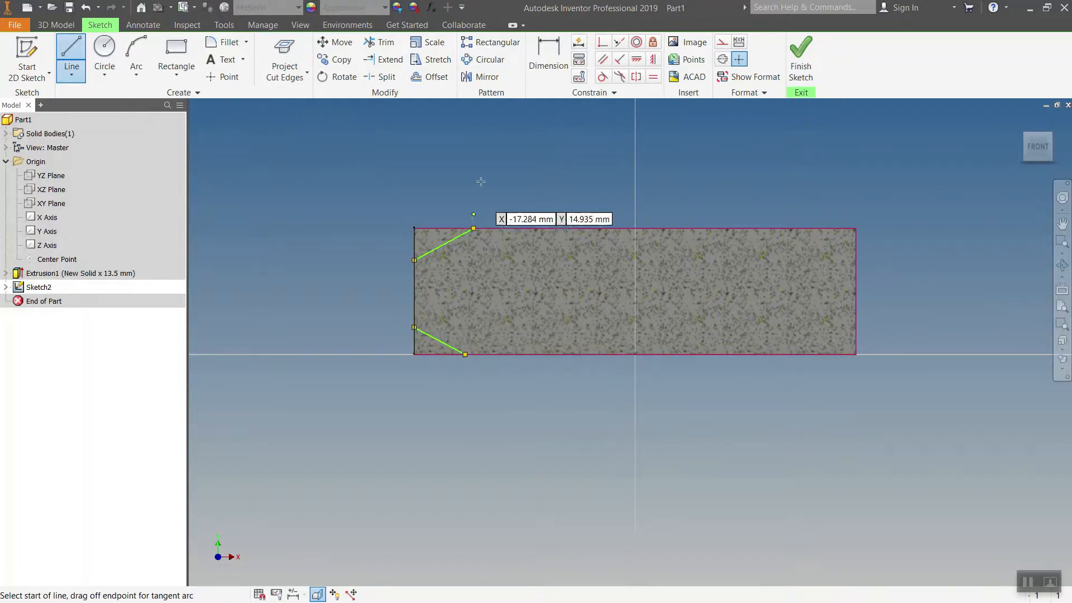
- Dimension the upper slanted line at 30° to the top edge and link the lower line's angle to that dimension
left_click(548, 56)
left_click(444, 243)
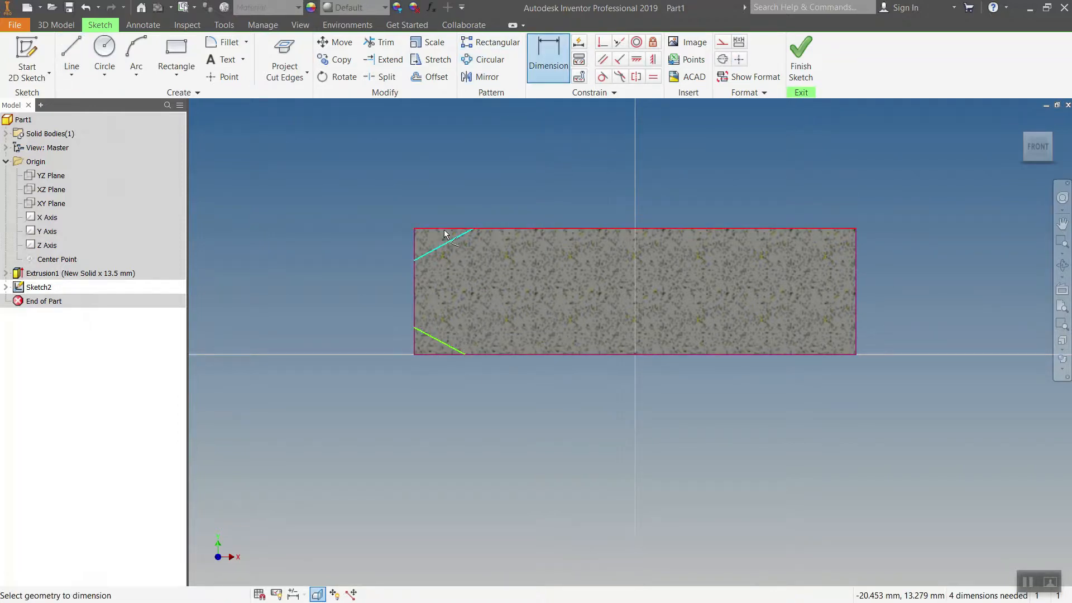
left_click(402, 241)
type("30")
key("Return")
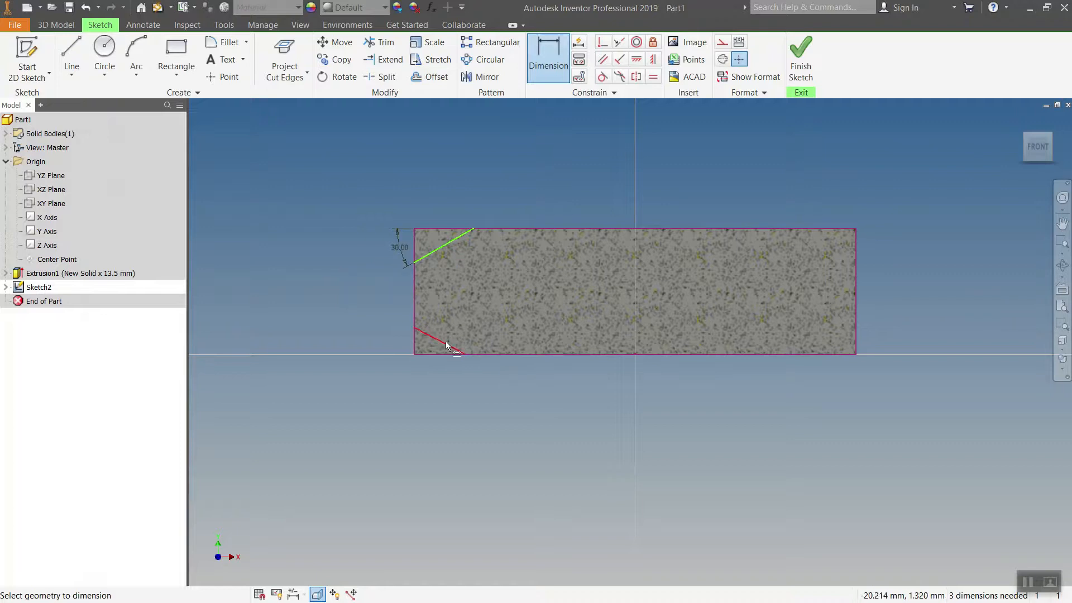
left_click(437, 353)
left_click(386, 336)
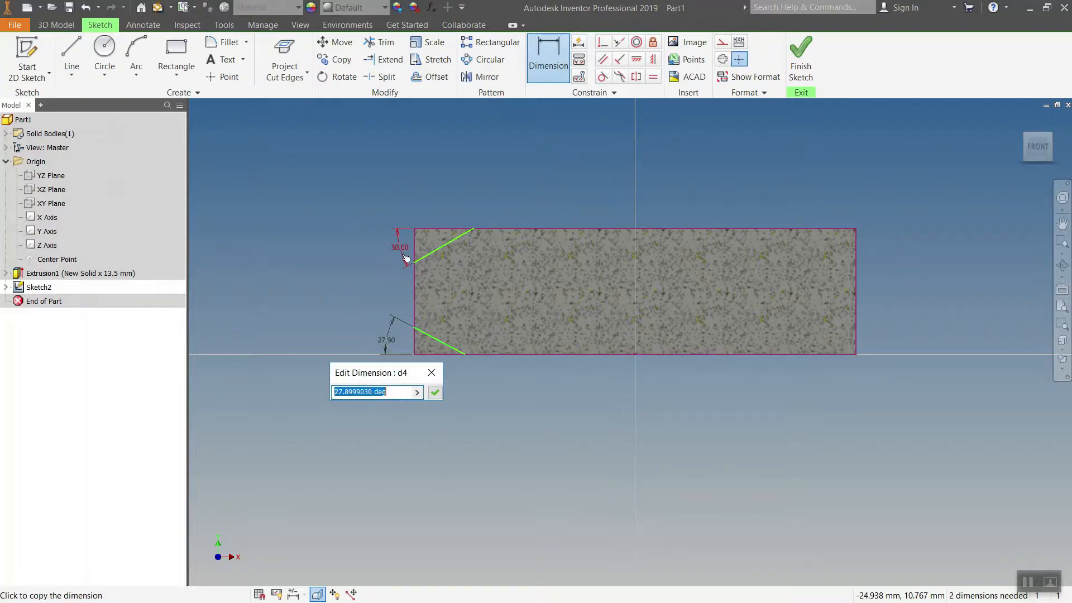
left_click(435, 392)
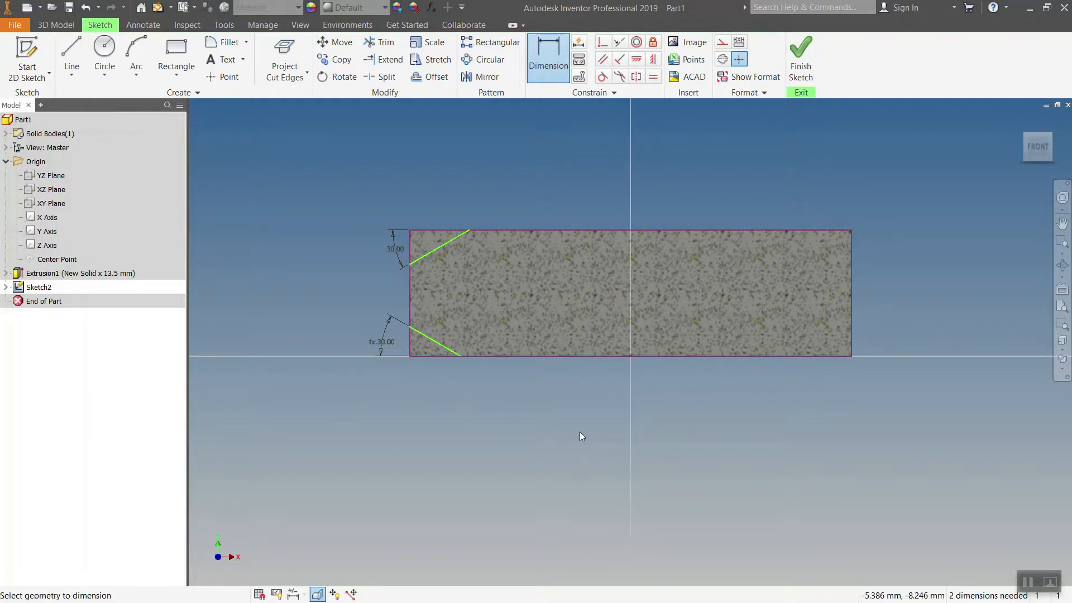
key("Escape")
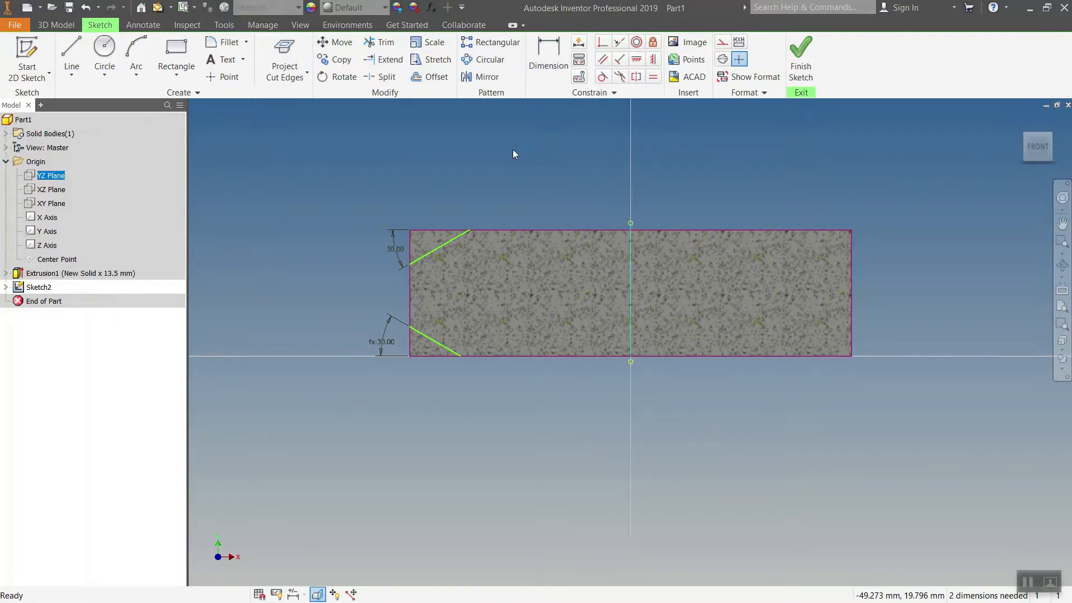
- Project the YZ plane into the sketch and convert the projected vertical line to a centerline
left_click(286, 74)
left_click(311, 96)
middle_click_drag(704, 198, 709, 214)
right_click_drag(683, 213, 608, 209)
left_click(634, 304)
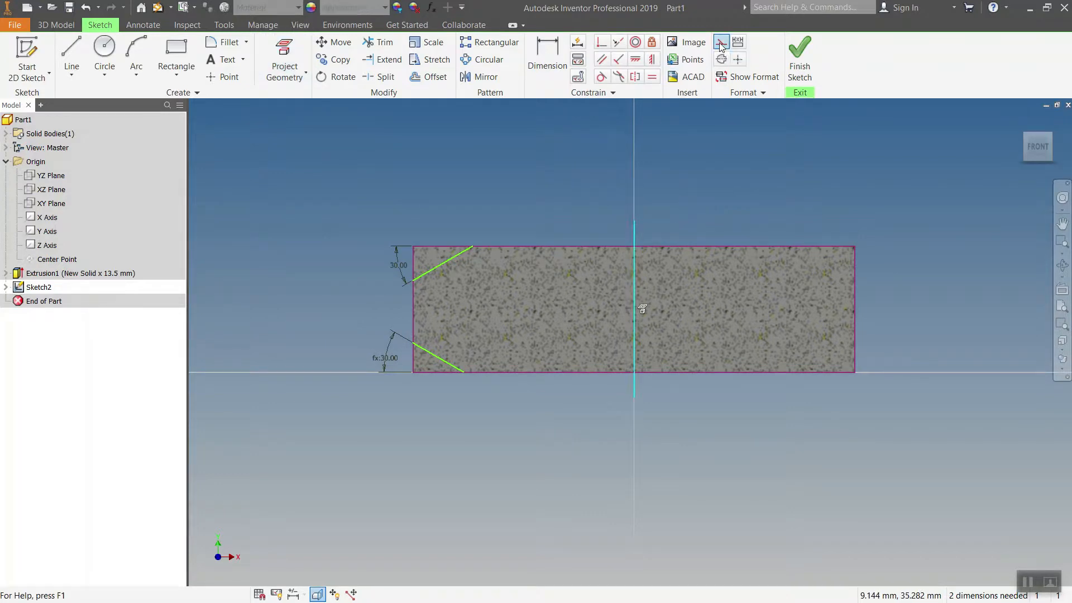
- Add a 38 mm diameter dimension between the upper slanted line's top endpoint and the centerline
left_click(548, 54)
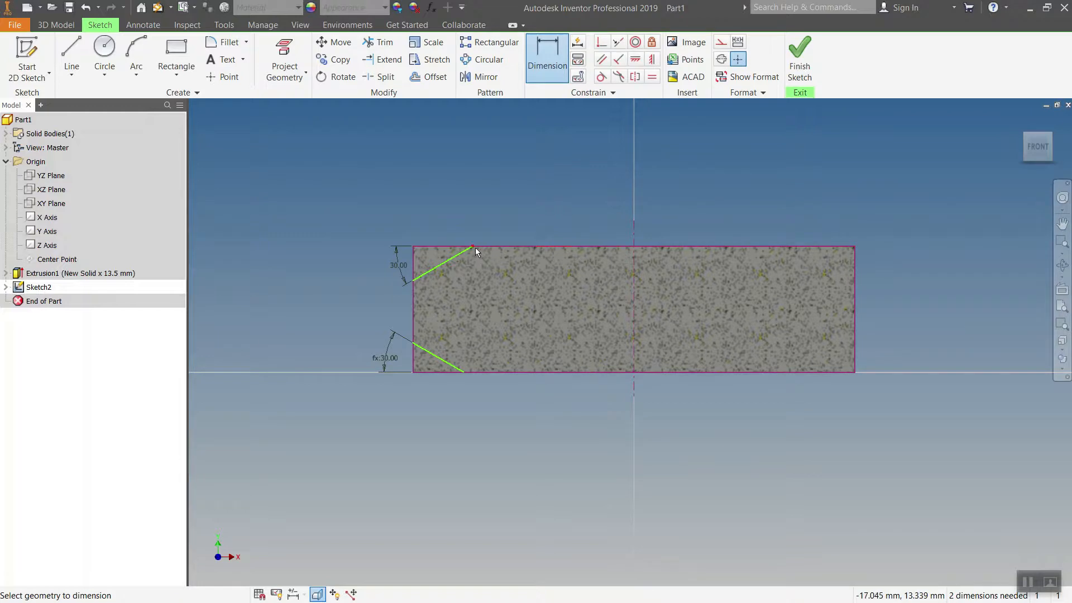
left_click(635, 275)
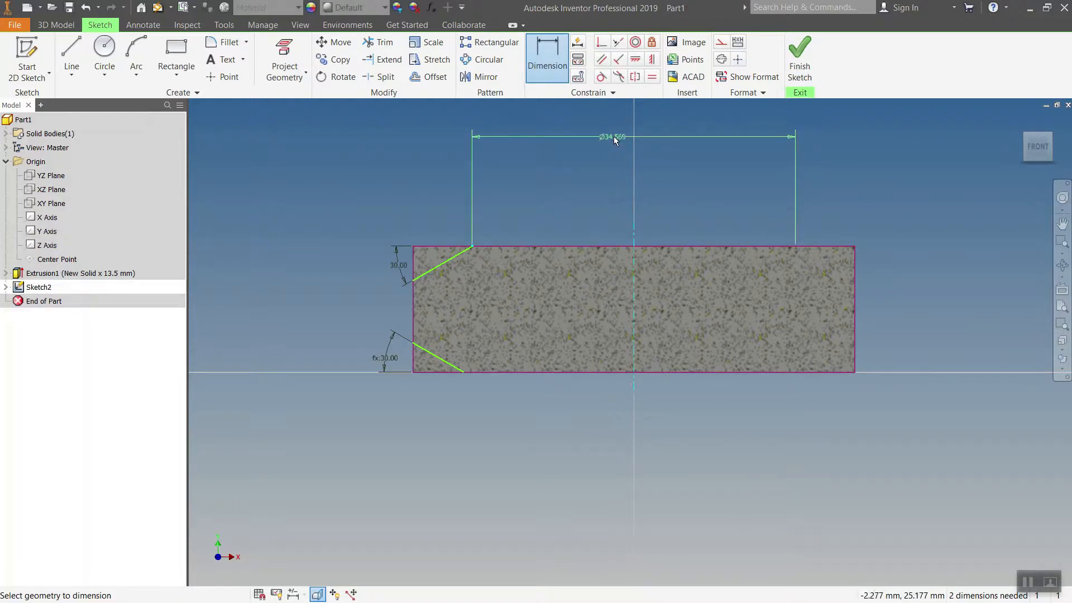
left_click(632, 137)
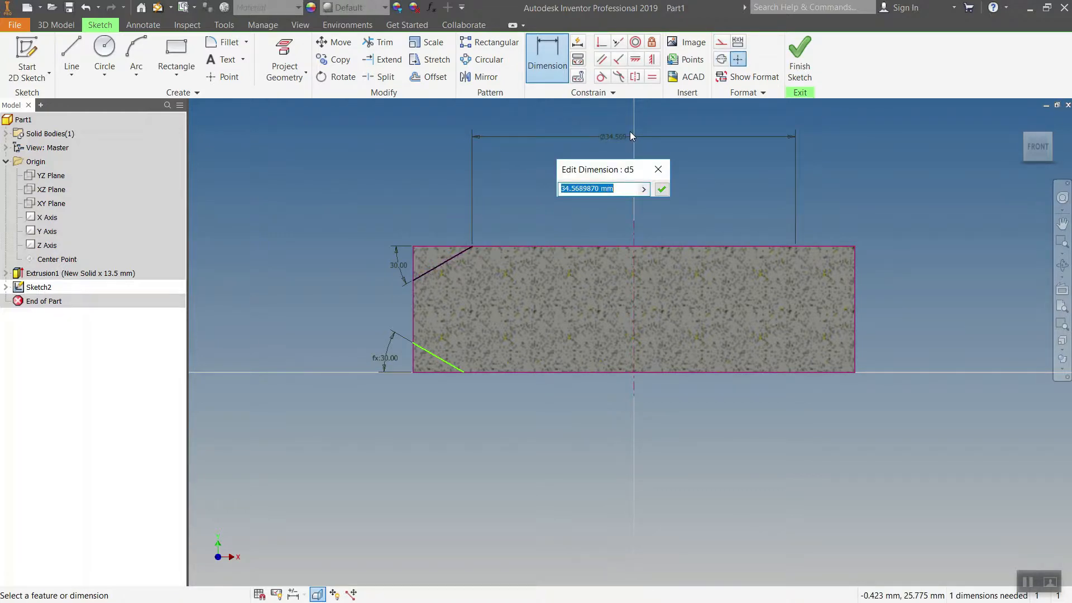
type("38")
key("Return")
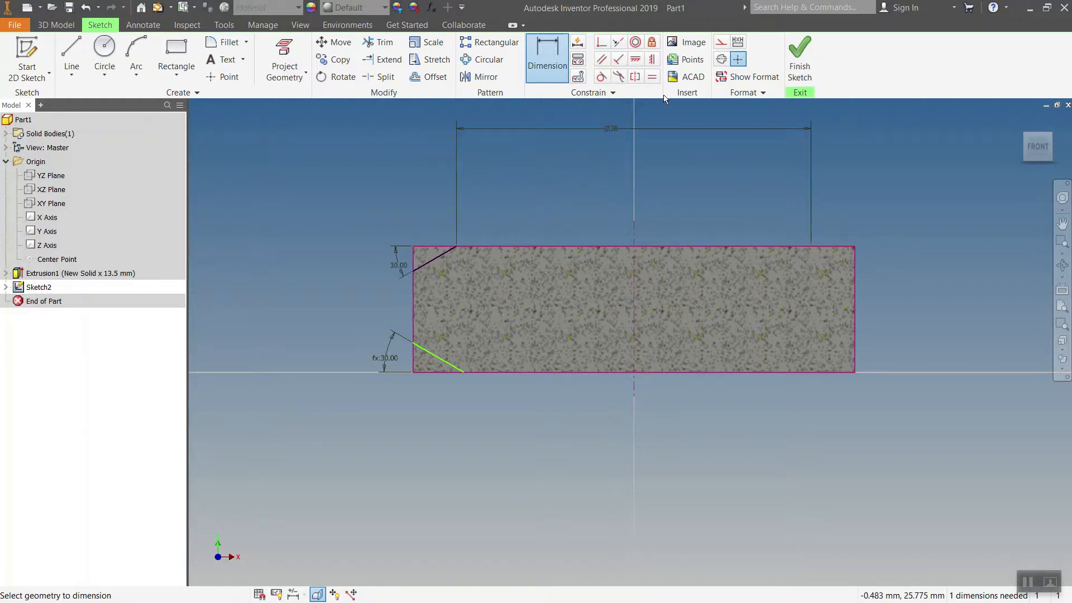
- Align the lower slanted line's bottom endpoint vertically with the upper line's top endpoint
left_click(651, 60)
left_click(462, 370)
left_click(457, 248)
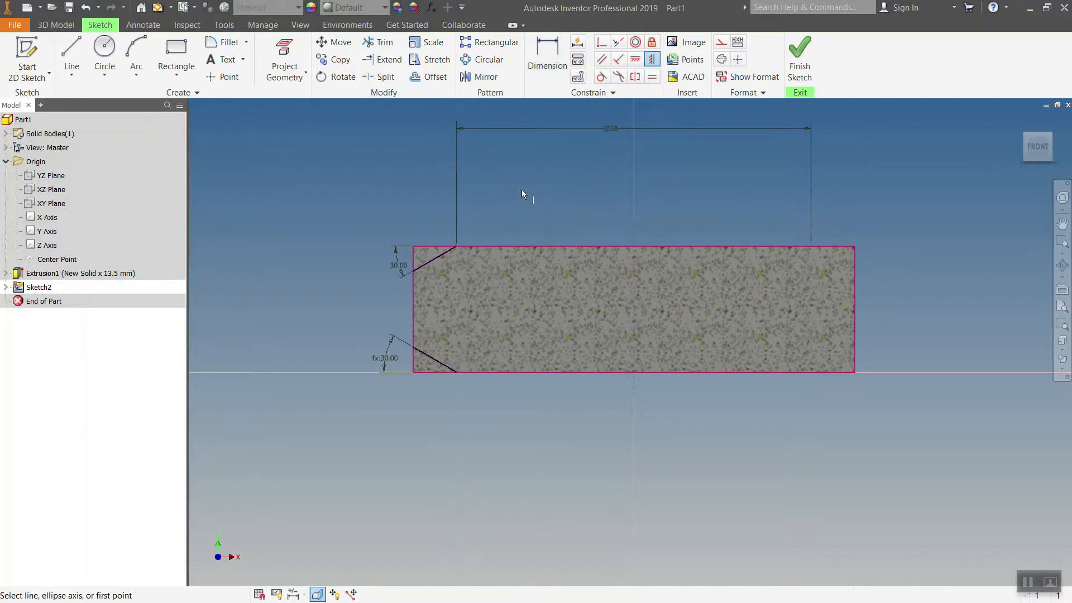
left_click(73, 40)
left_click(60, 27)
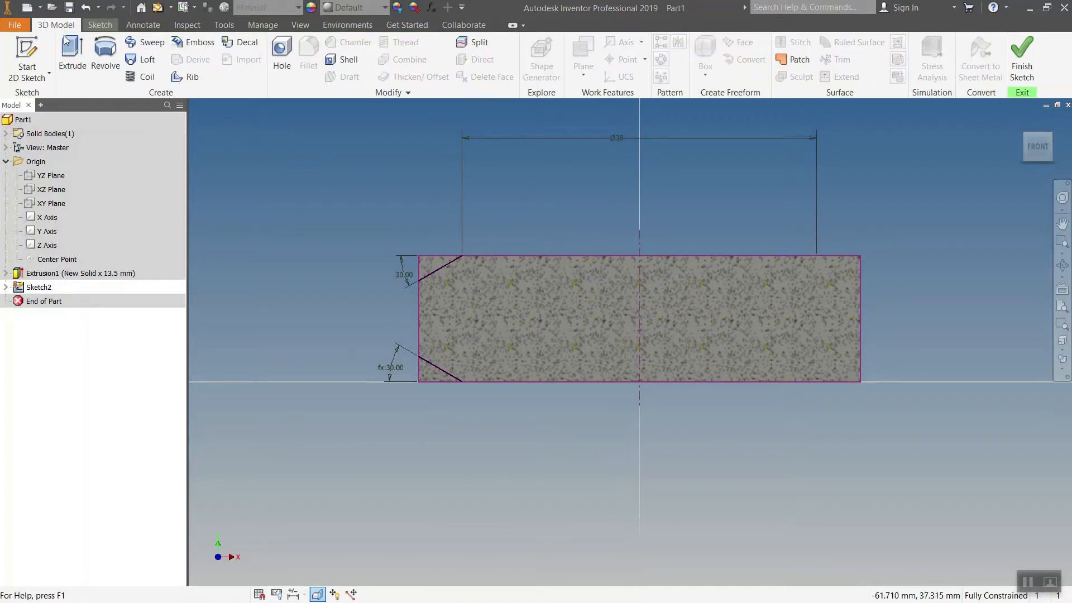
left_click(106, 53)
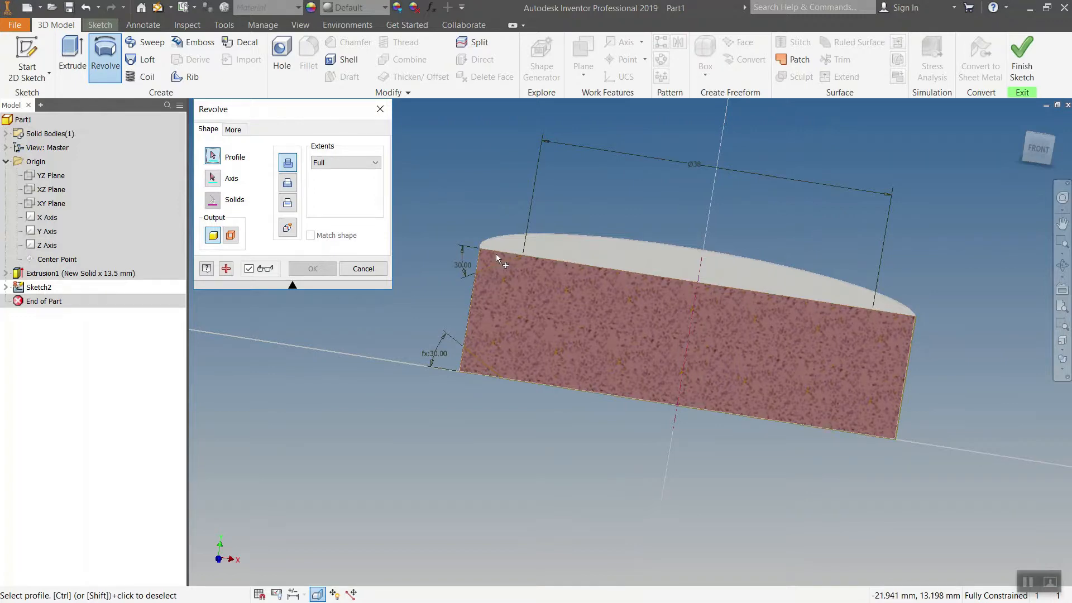
left_click(493, 254)
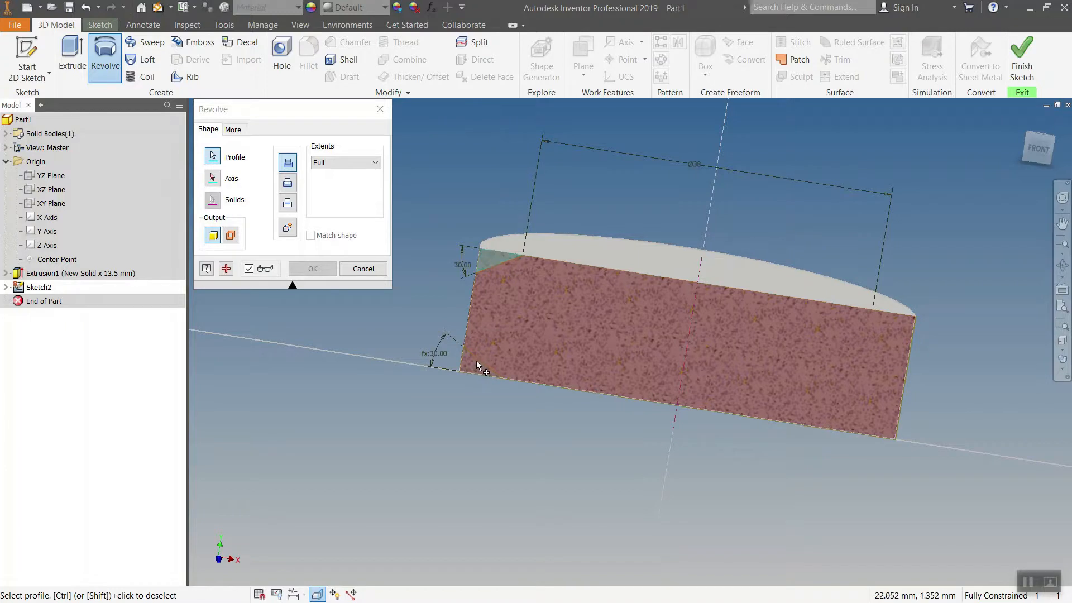
scroll(469, 368, "down", 4)
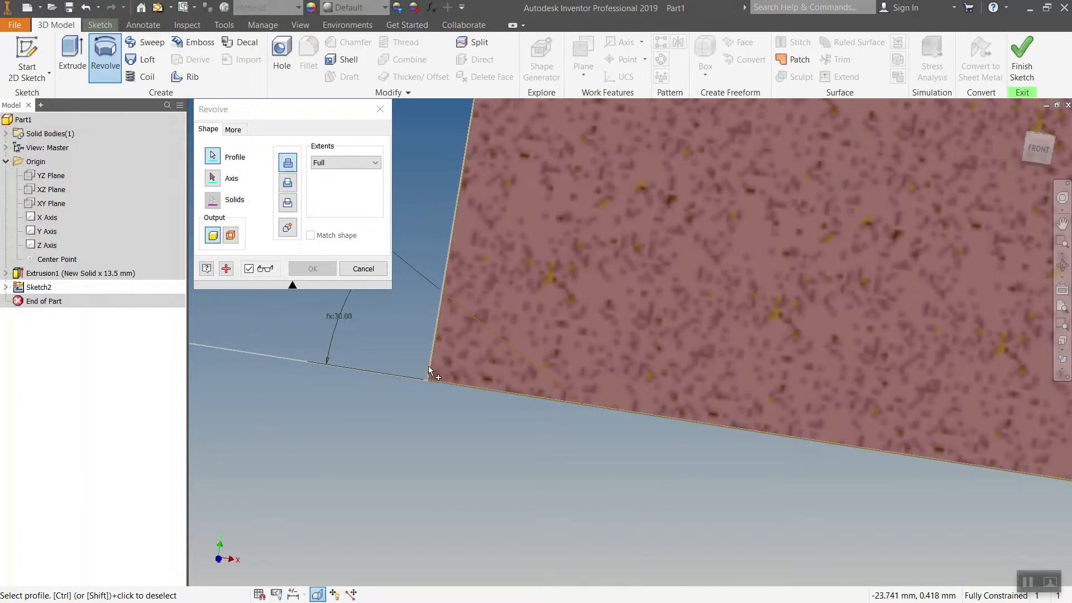
scroll(427, 366, "up", 2)
key("Escape")
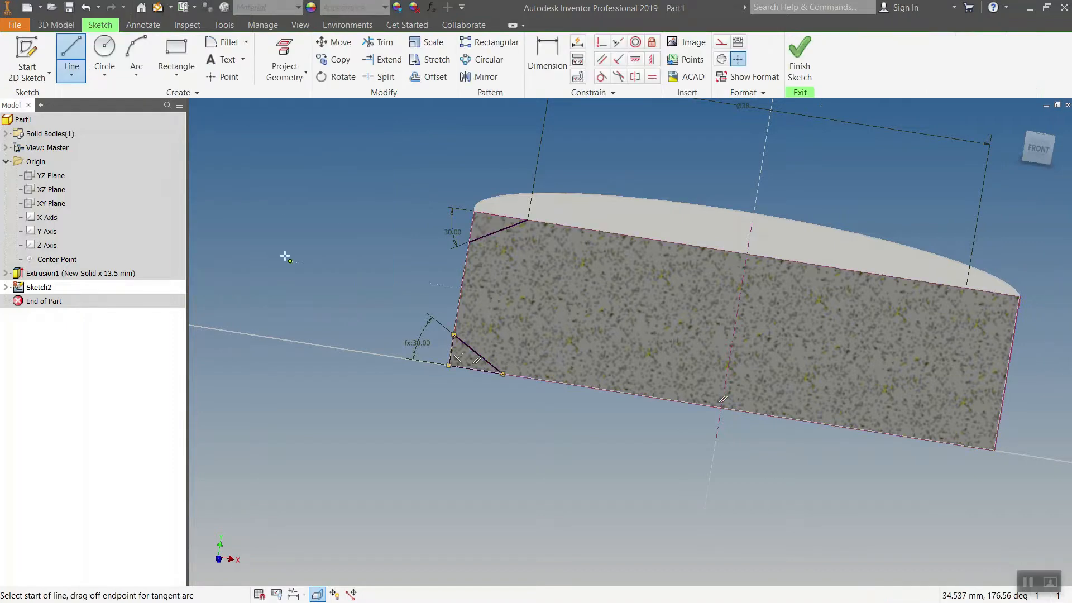
left_click(59, 27)
left_click(105, 56)
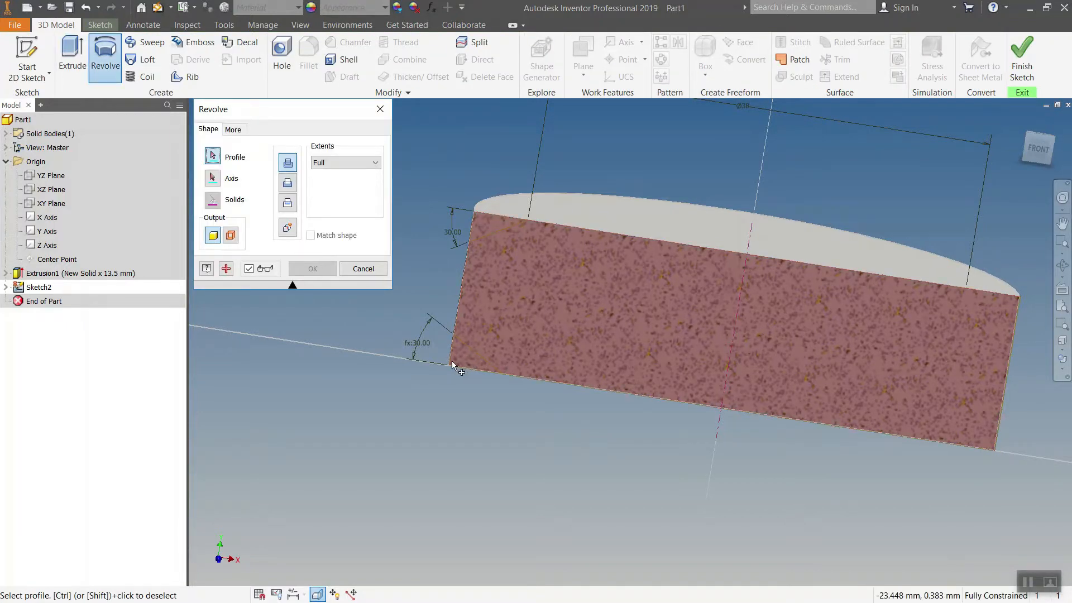
key("Escape")
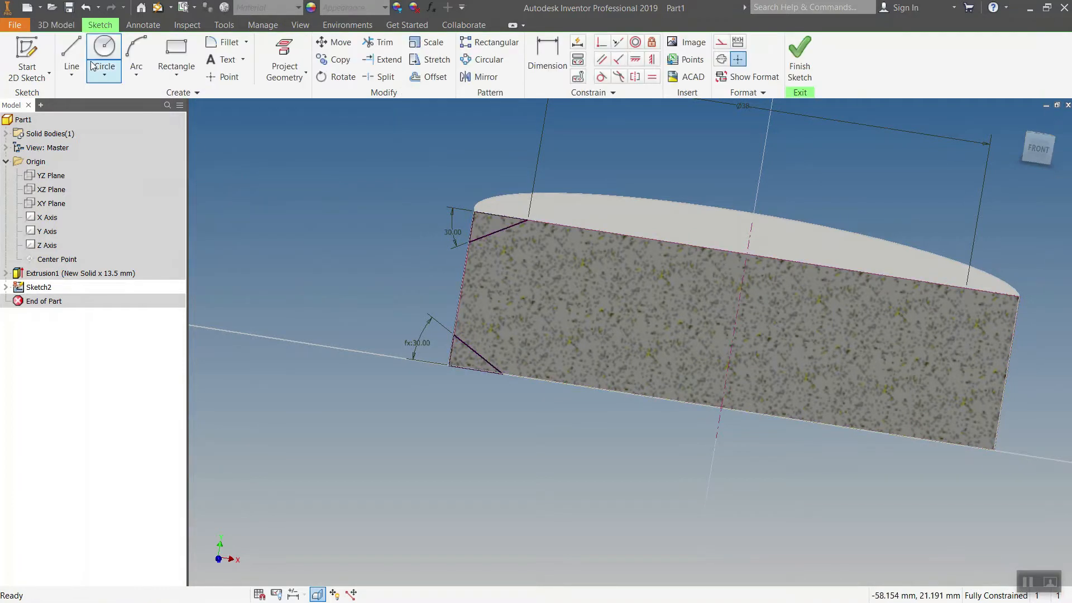
- Revolve-cut the upper and lower corner triangles a full turn around the vertical centerline to bevel both rims
left_click(58, 25)
left_click(105, 56)
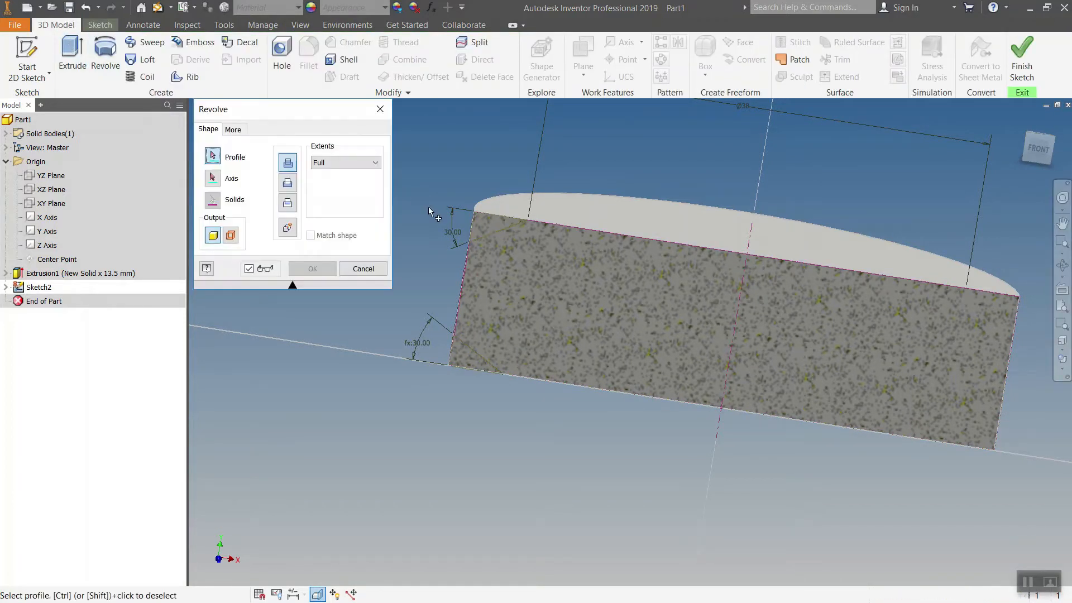
left_click(491, 230)
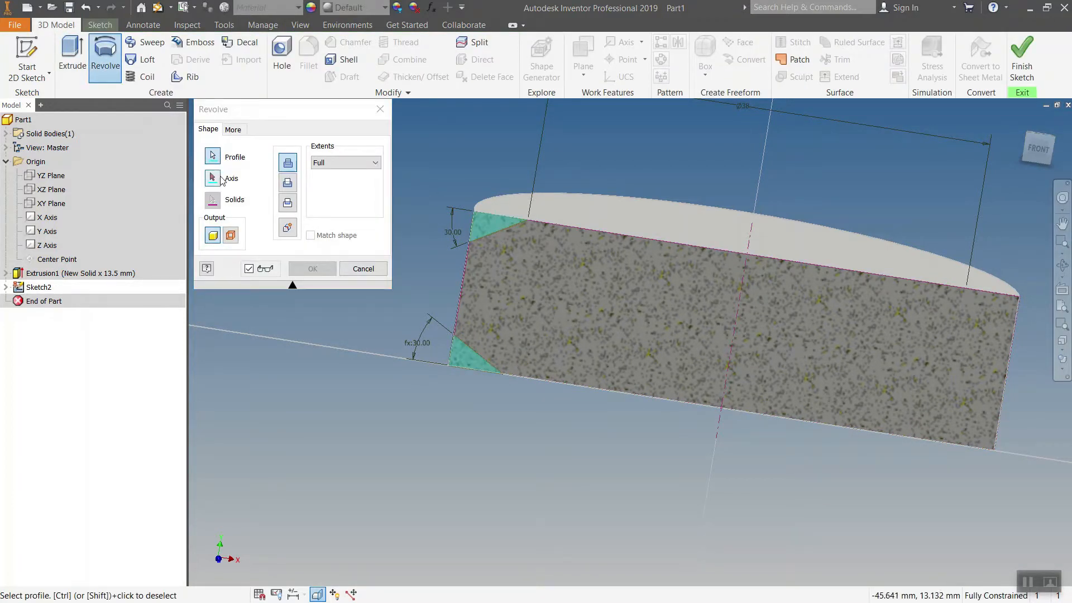
left_click(742, 299)
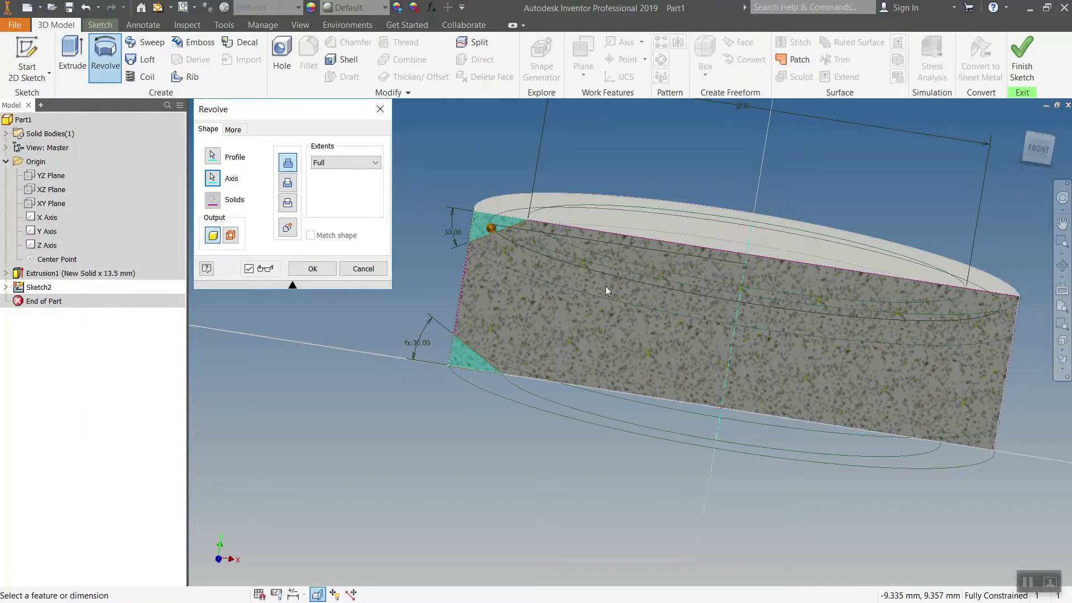
left_click(288, 182)
left_click(312, 271)
- Start a sketch on the disc's top face, project the outer circular edge, and draw an inscribed six-sided polygon from the centre to that circle
middle_click_drag(420, 302, 386, 345)
scroll(400, 311, "down", 3)
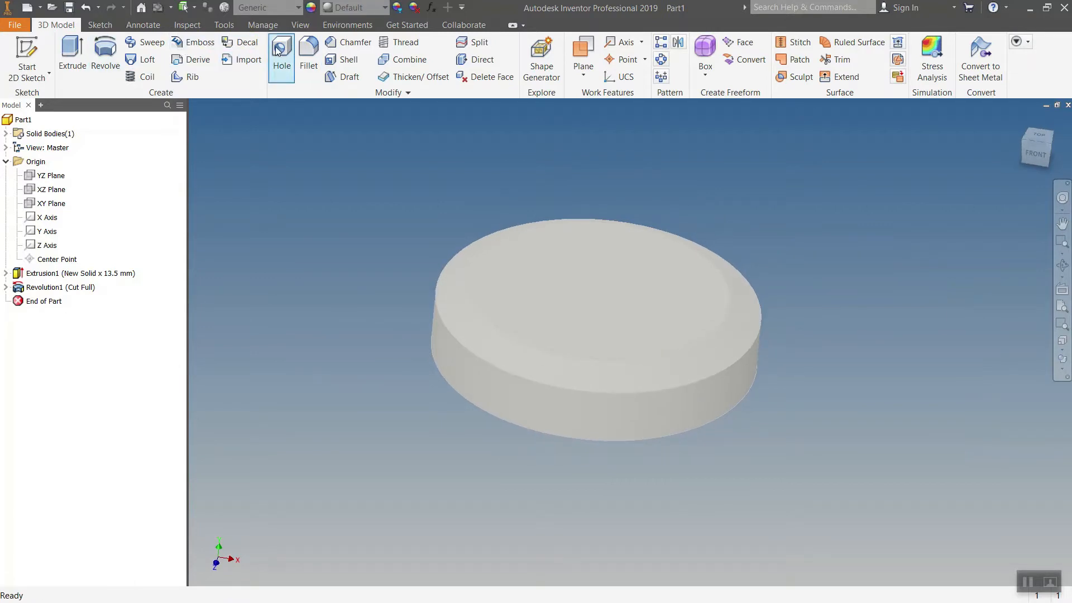
left_click(26, 59)
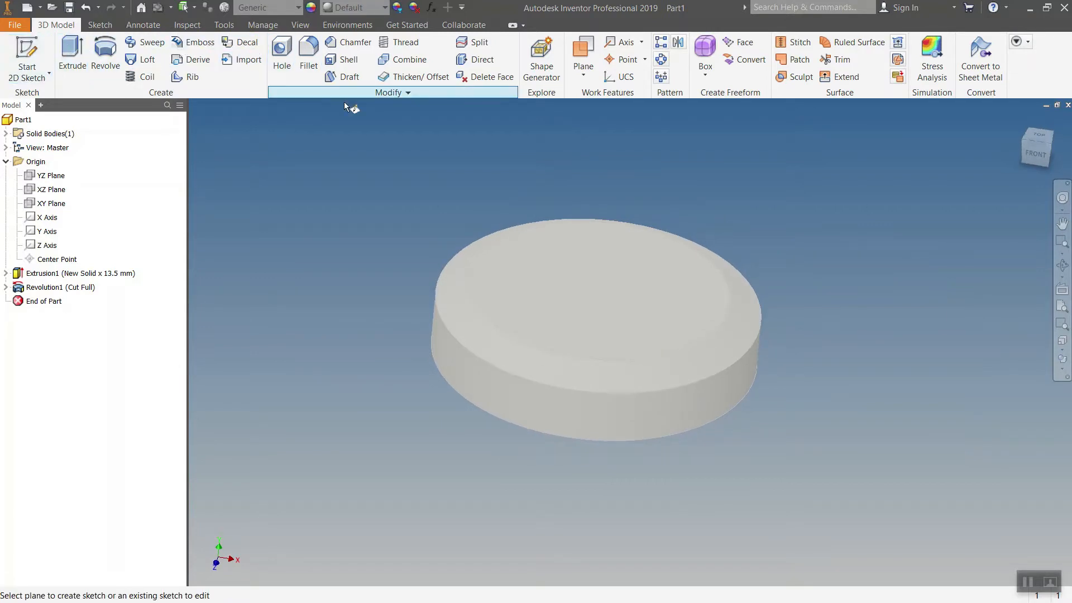
left_click(594, 277)
left_click(284, 56)
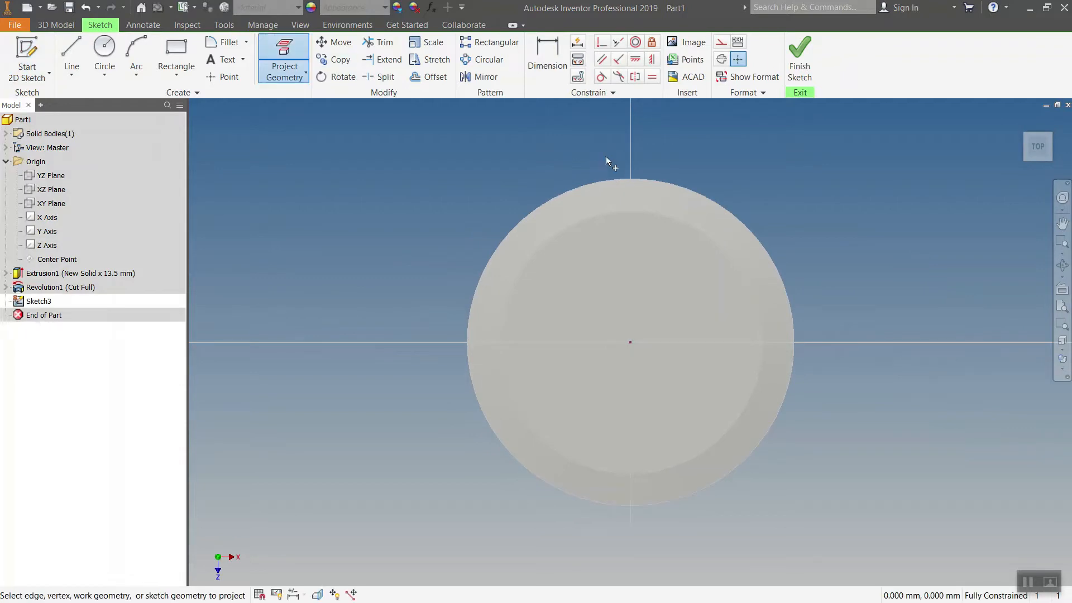
left_click(177, 75)
left_click(195, 360)
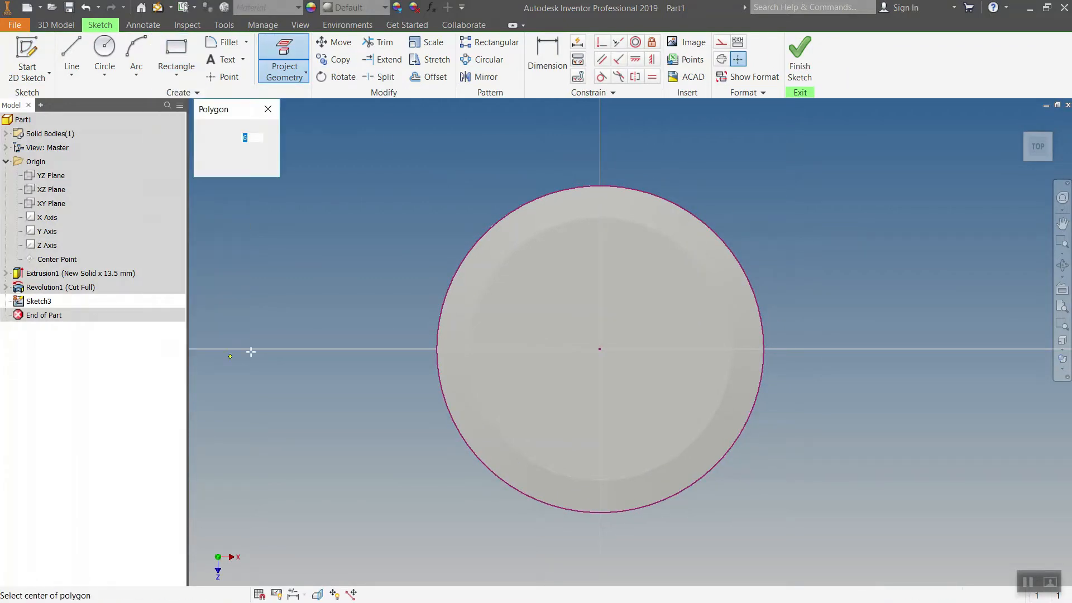
left_click(600, 350)
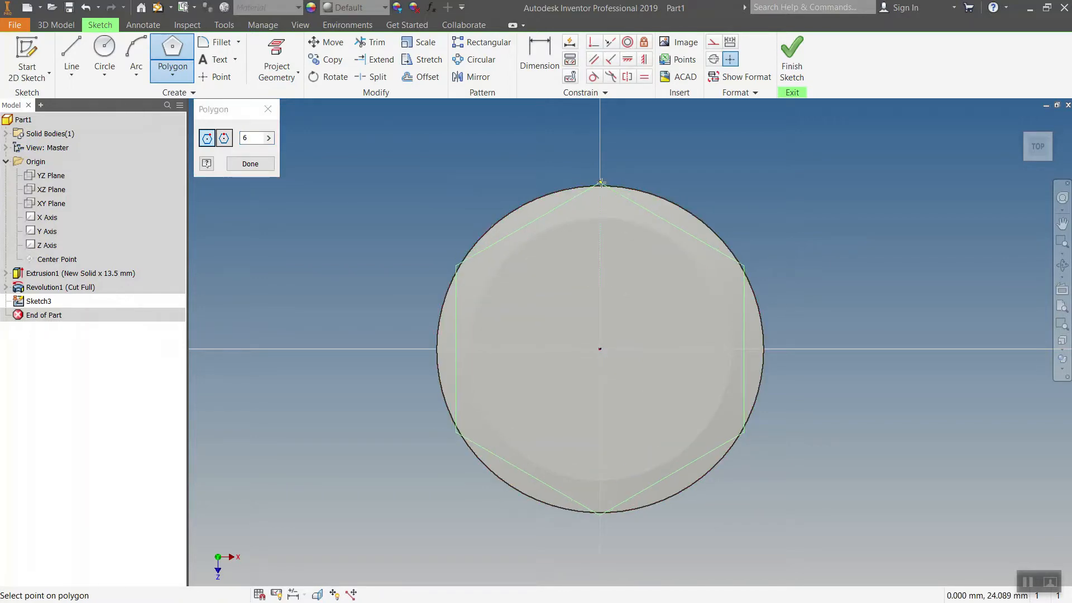
left_click(600, 186)
- Constrain the hexagon's uppermost vertex vertically in line with its centre point
left_click(643, 62)
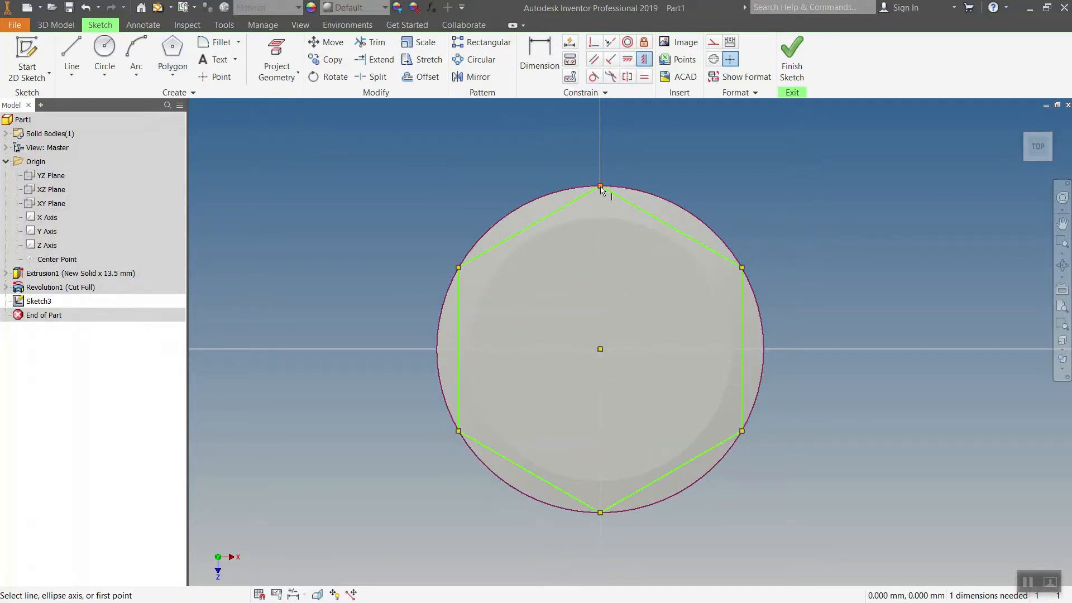
left_click(600, 186)
left_click(598, 349)
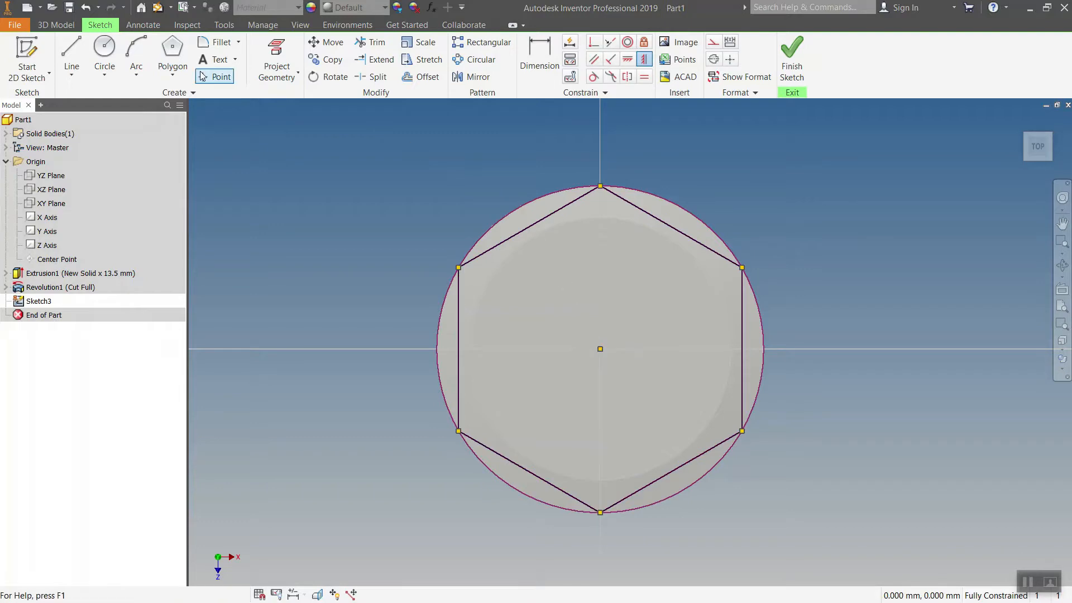
- Extrude-cut the segments between the hexagon and the outer circle through the whole disc with the All extent
left_click(56, 24)
left_click(72, 56)
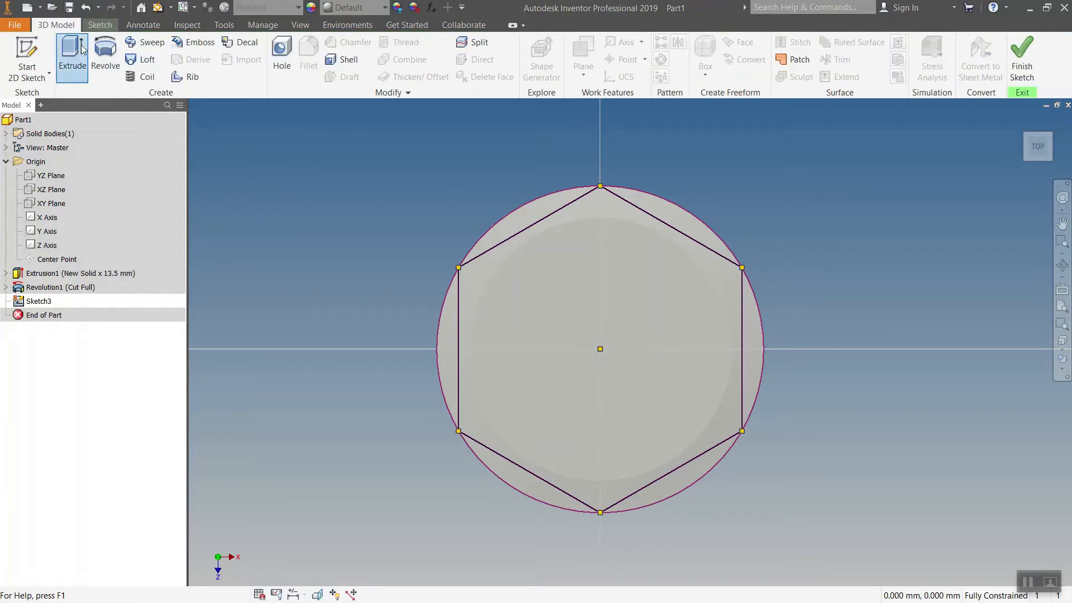
left_click(462, 264)
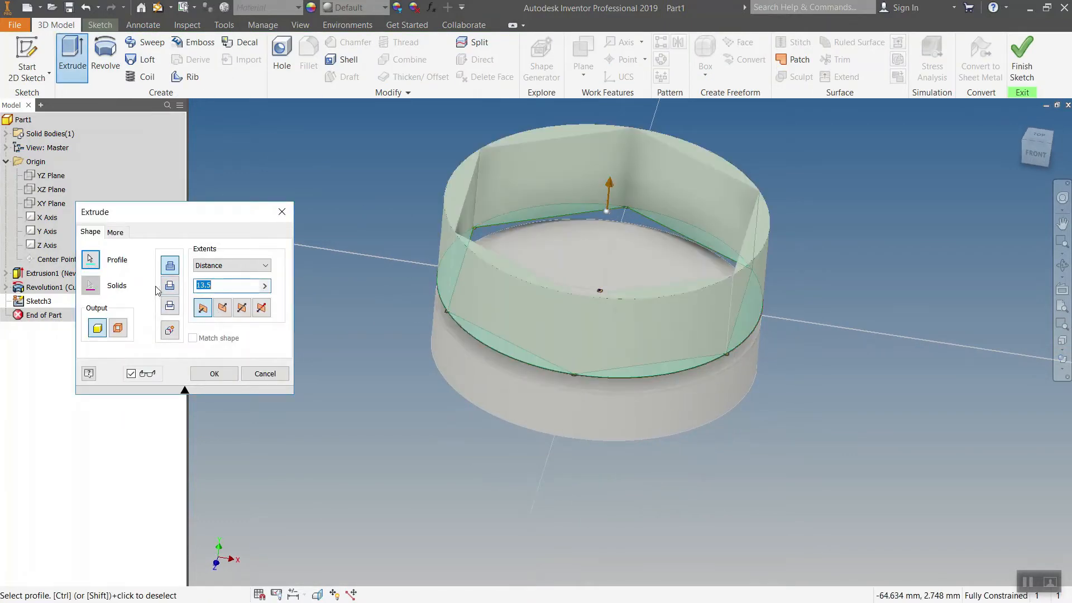
left_click(170, 285)
left_click(232, 265)
left_click(215, 312)
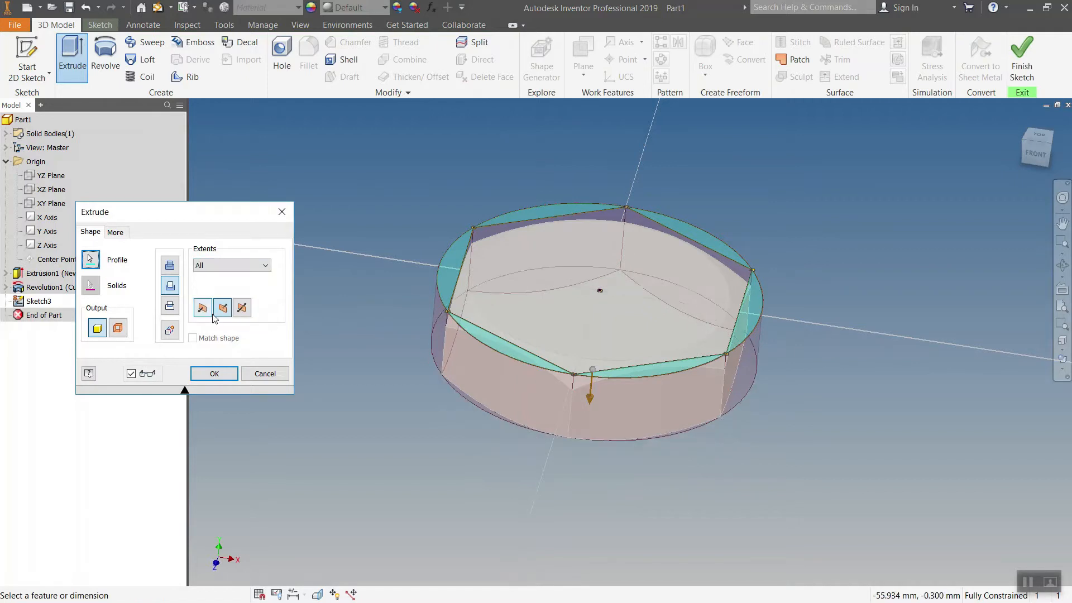
left_click(215, 373)
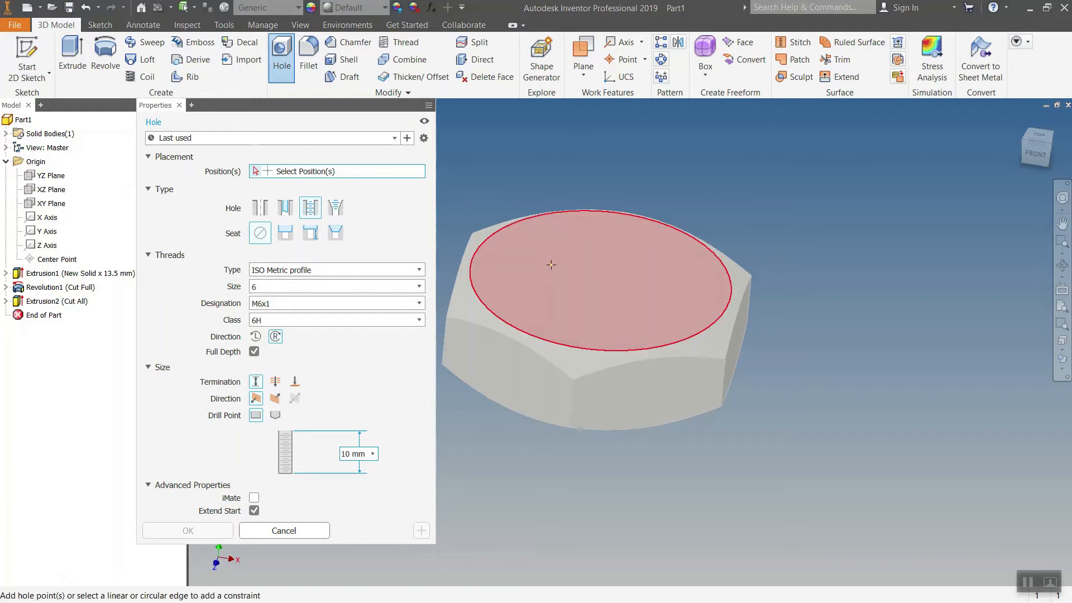
- Set up a tapped hole with ISO Metric profile thread, size 27 and designation M27x2
left_click(316, 270)
left_click(317, 271)
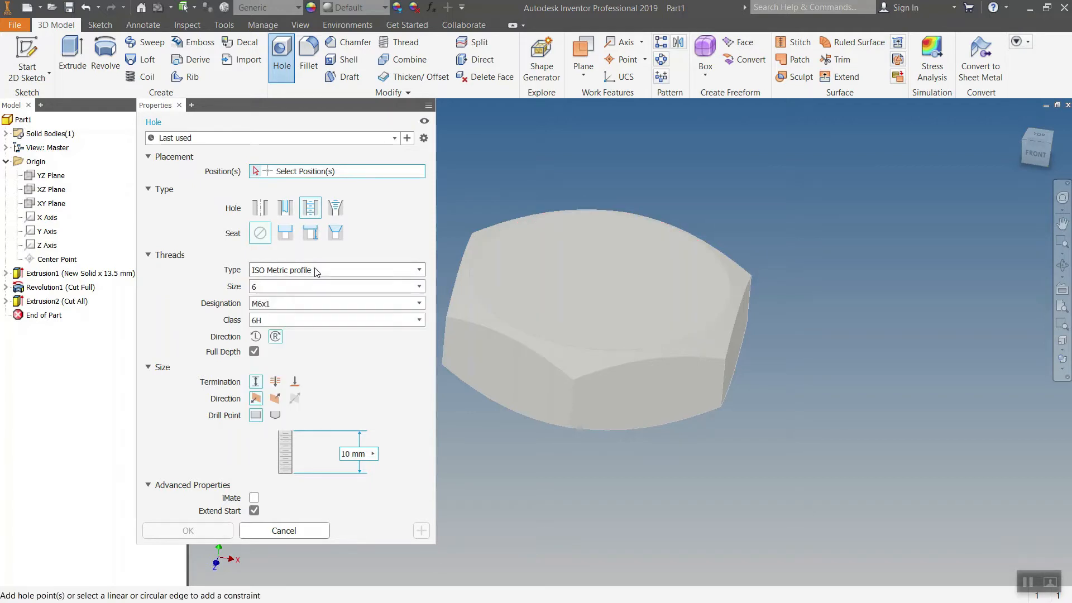
left_click(306, 287)
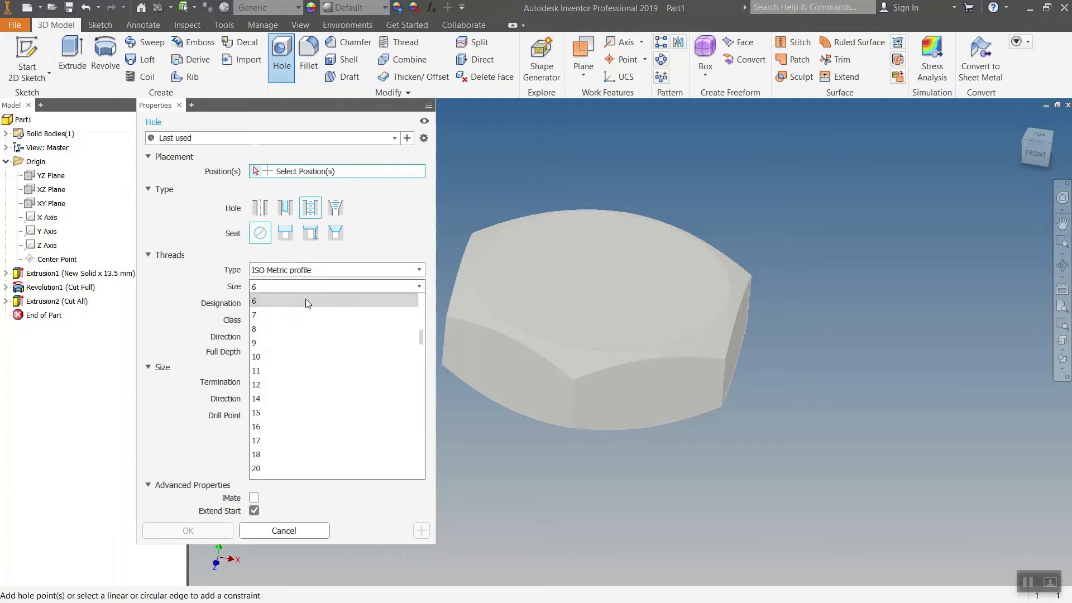
scroll(296, 413, "down", 1)
scroll(293, 436, "down", 1)
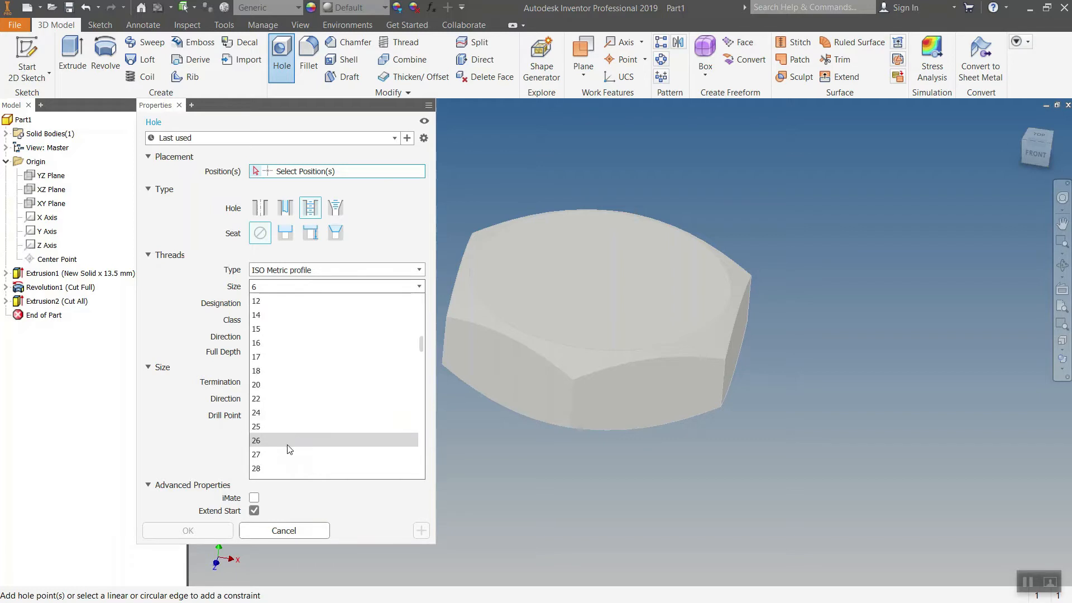
left_click(286, 451)
left_click(293, 304)
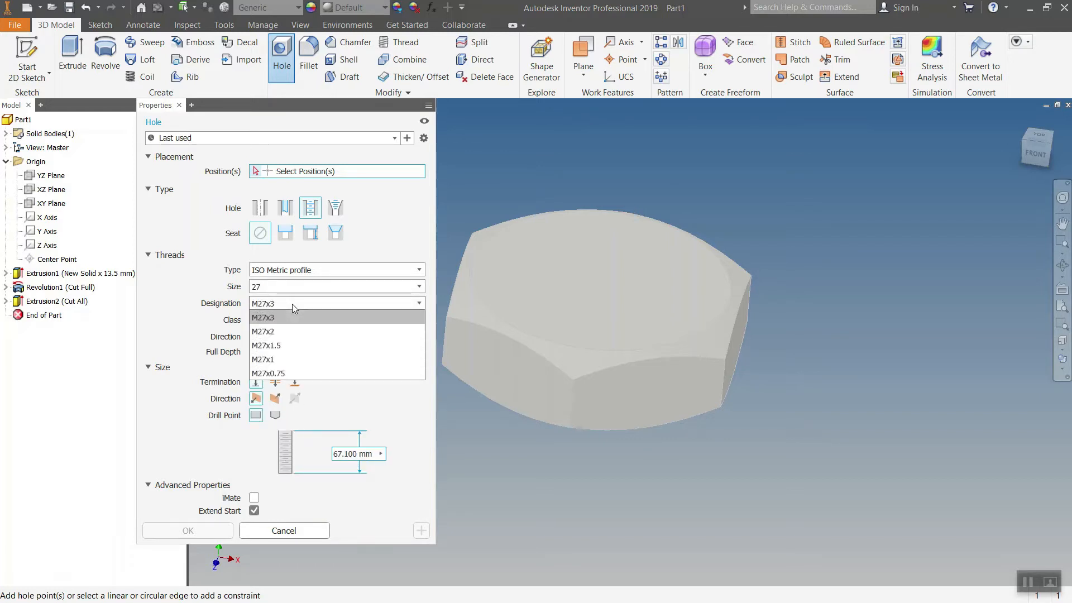
left_click(287, 327)
- Place the threaded hole on the top face concentric with its circular edge and cut it through all
left_click(560, 289)
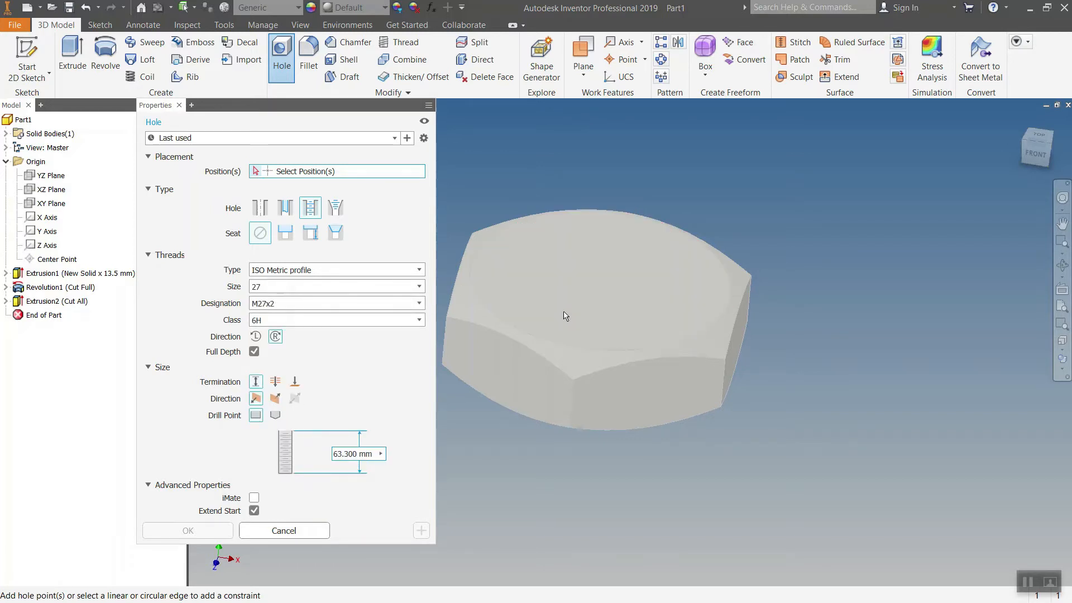
left_click(571, 350)
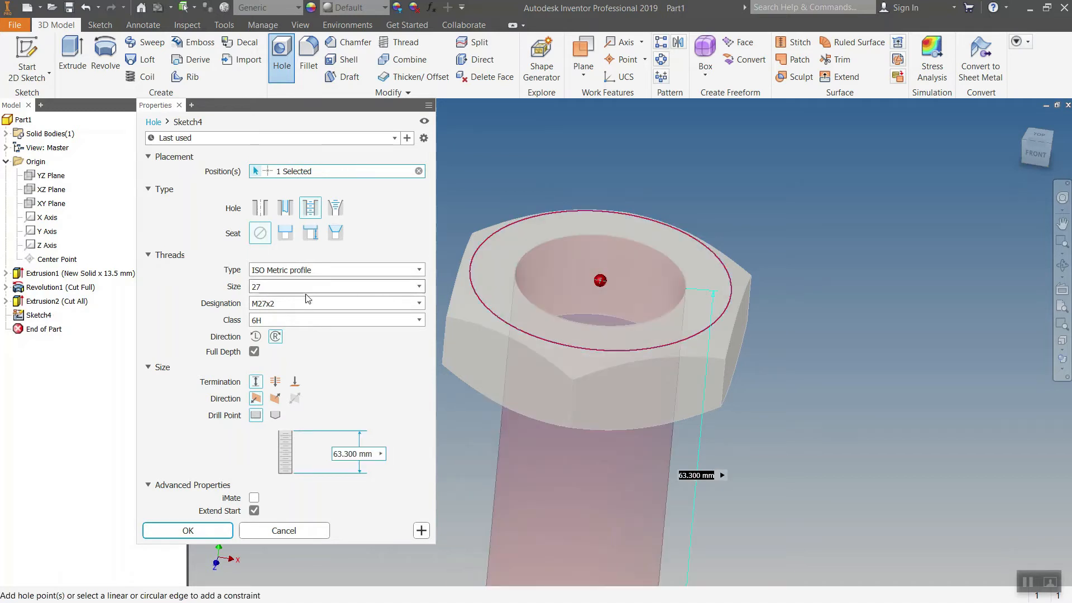
left_click(274, 382)
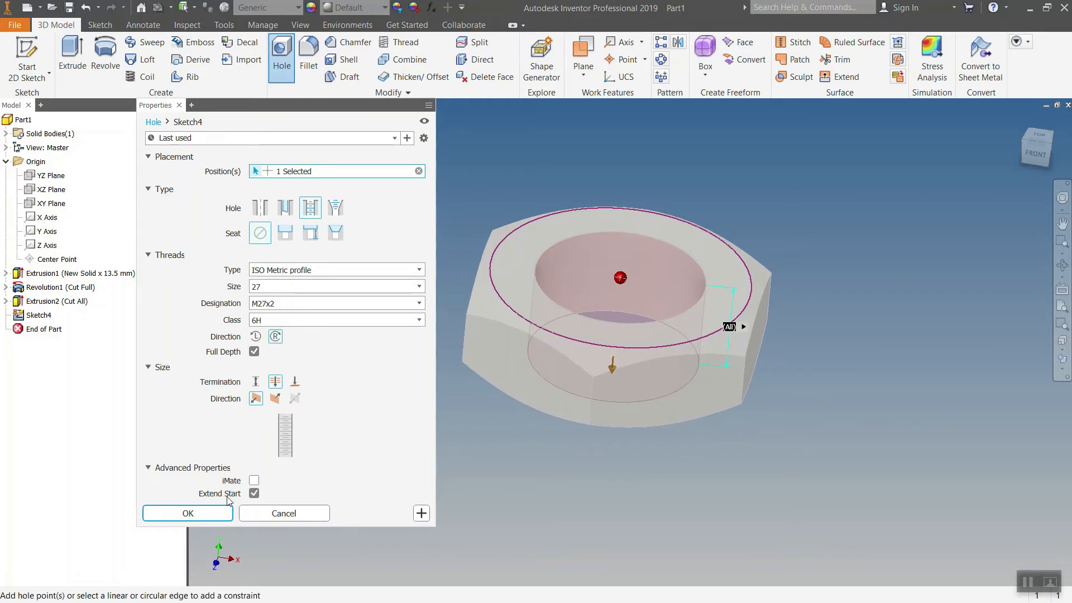
left_click(198, 511)
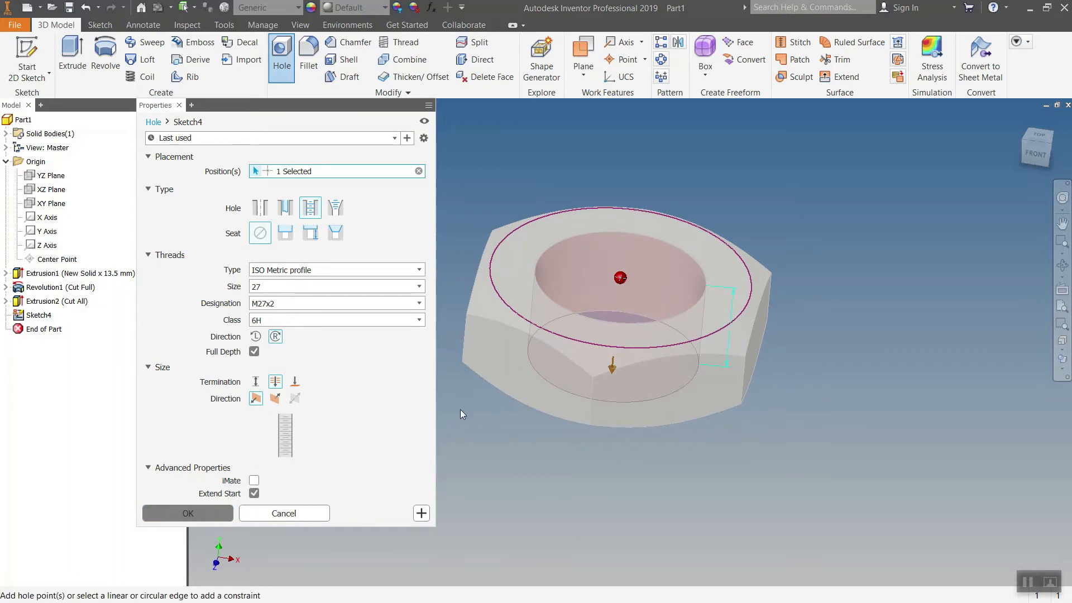
- Chamfer the threaded hole's upper edge by distance and angle, using 1.08 mm and 30°
left_click(347, 42)
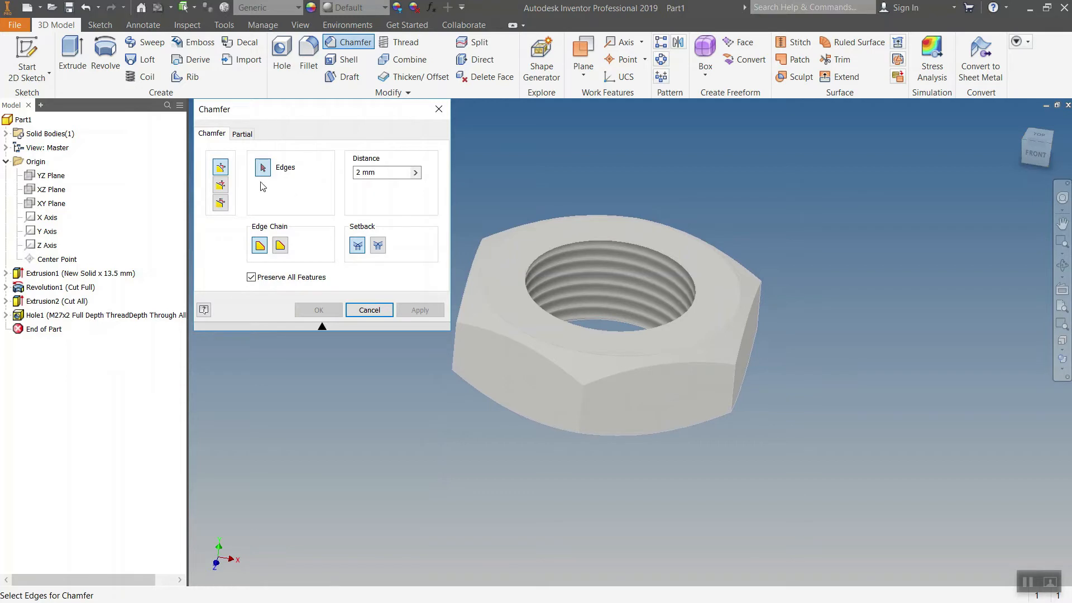
left_click(220, 186)
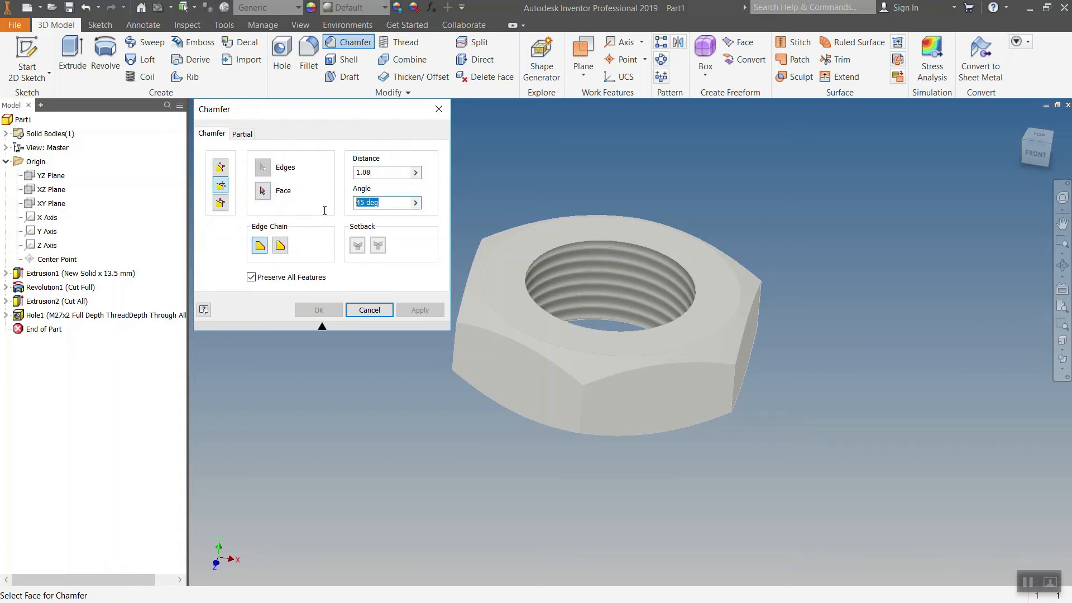
left_click(549, 244)
left_click(436, 316)
- Chamfer the threaded hole's edge on the underside with the same 1.08 mm distance and 30° angle
middle_click_drag(509, 346, 539, 246, "shift")
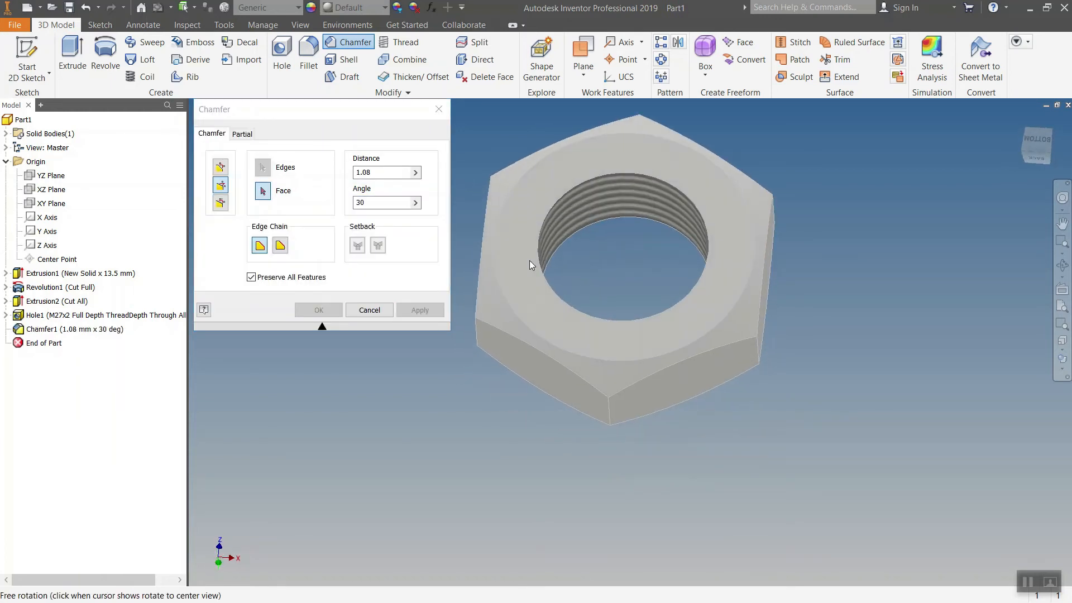
left_click(540, 235)
left_click(420, 309)
middle_click_drag(491, 313, 848, 167, "shift")
left_click(369, 309)
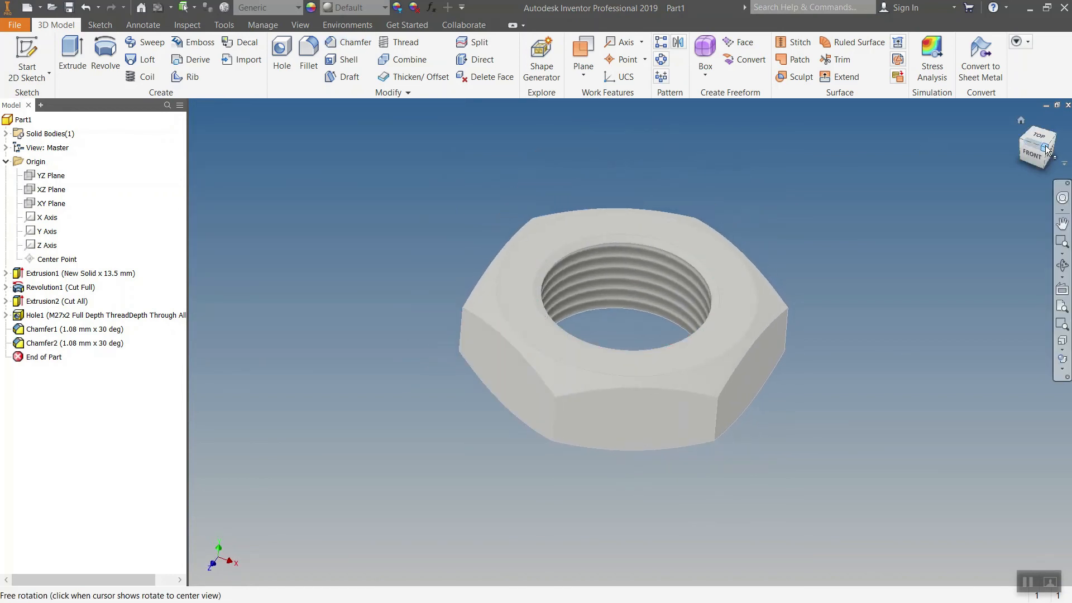